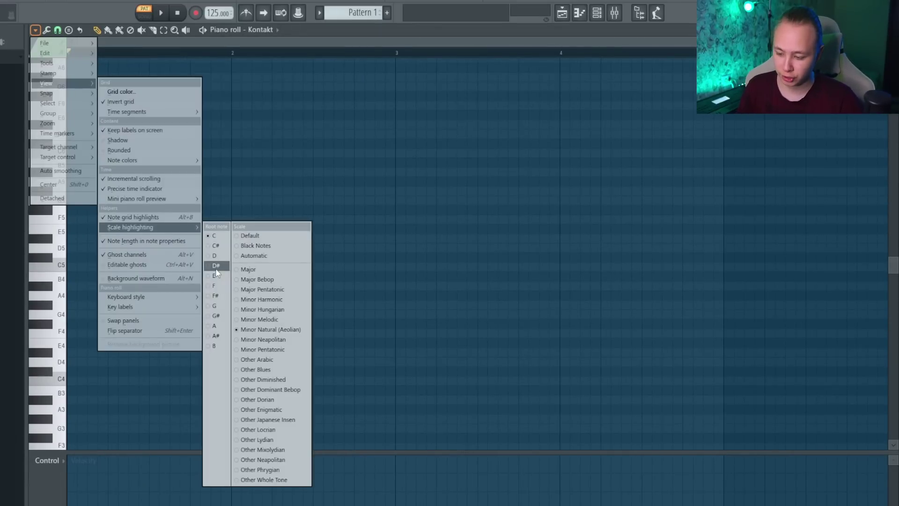
# Set scale highlighting to D# Minor Natural (Aeolian), place a one-bar D#4 note in bar 1 and play it
pyautogui.click(216, 273)
pyautogui.click(286, 330)
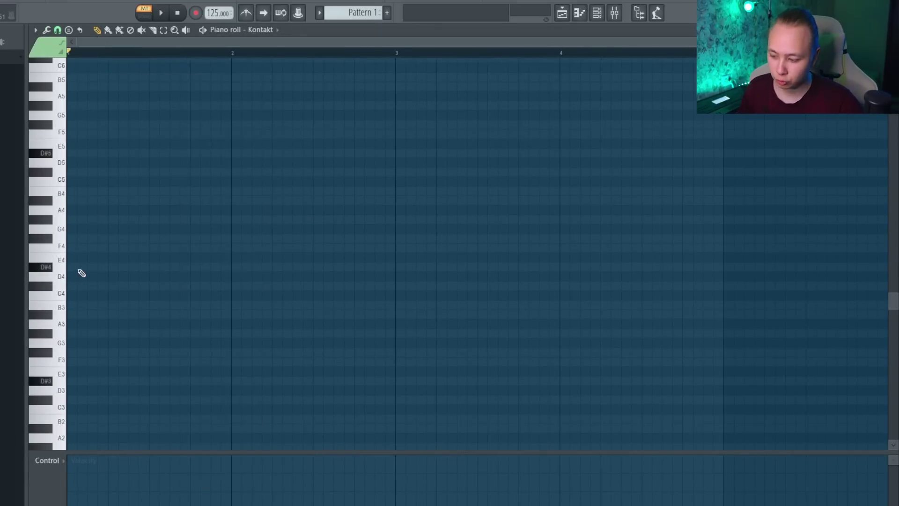
pyautogui.click(70, 270)
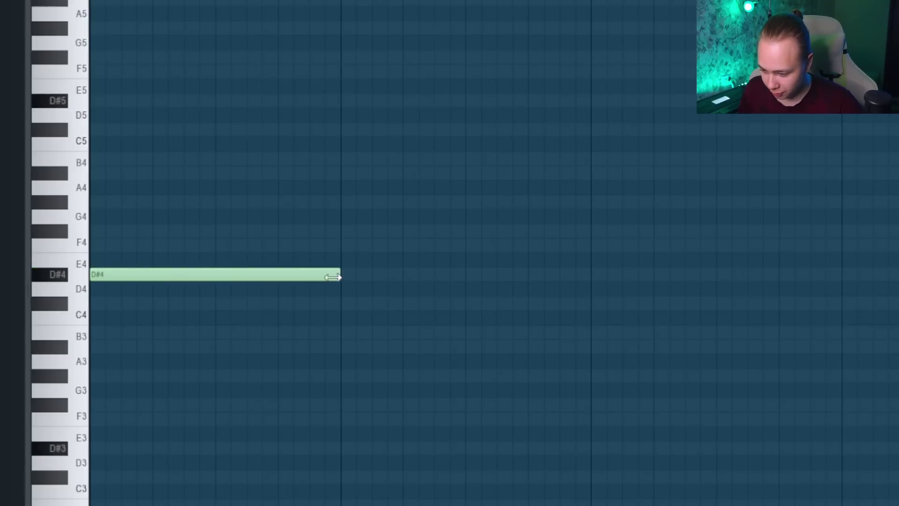
pyautogui.press('space')
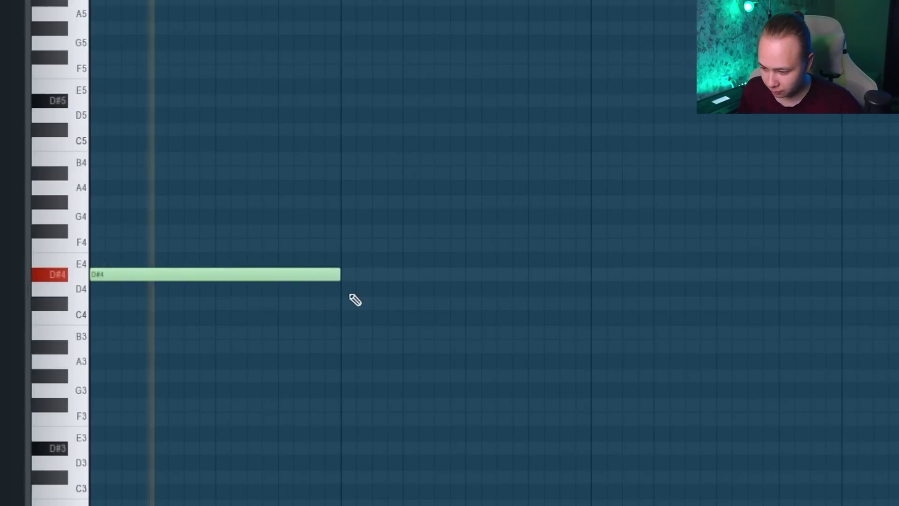
pyautogui.press('space')
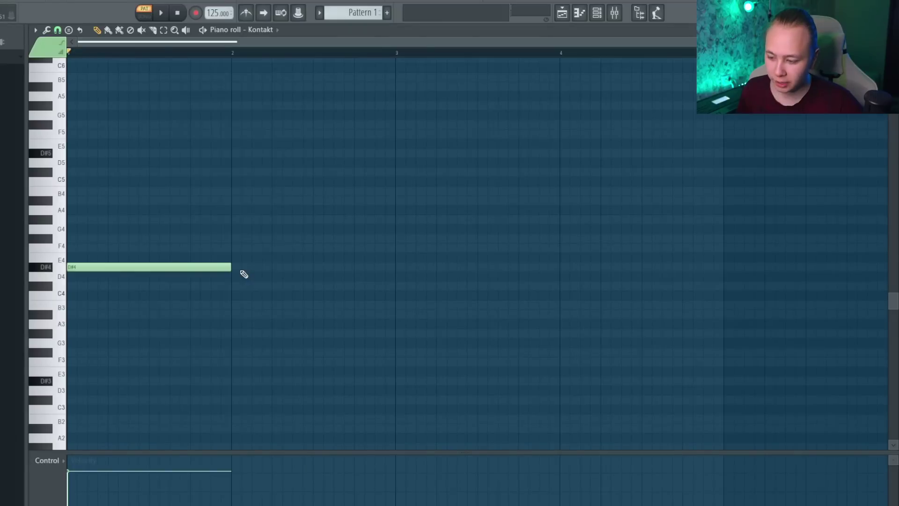
# Add one-bar notes D#4, B3 and C#4 in bars 2, 3 and 4 and play the progression
pyautogui.click(234, 267)
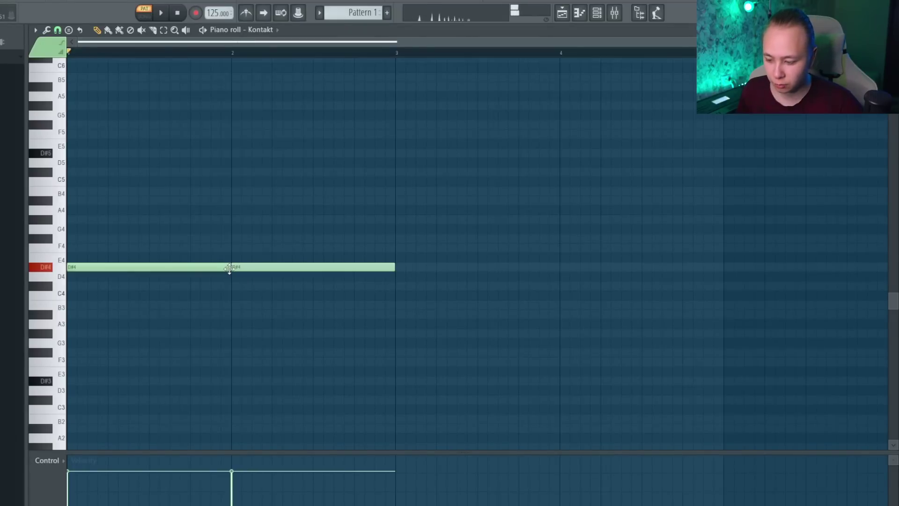
pyautogui.scroll(-1, 368, 280)
pyautogui.click(366, 279)
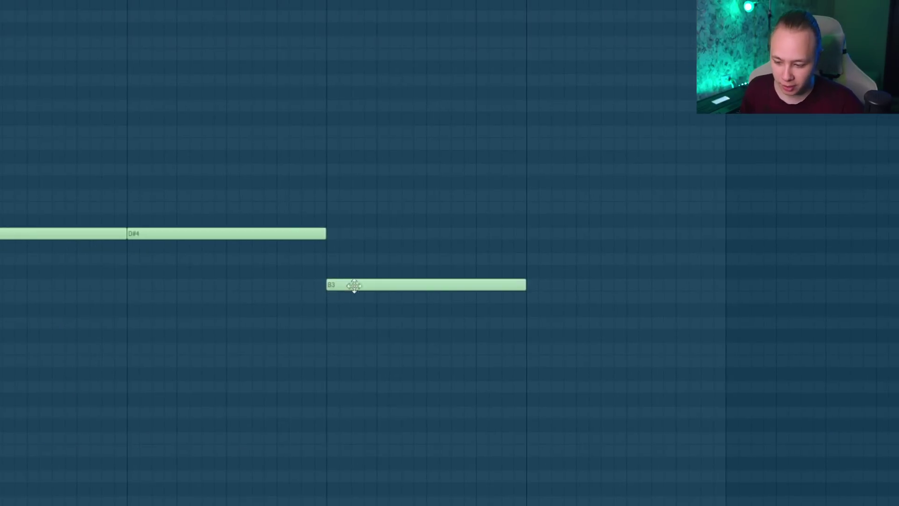
pyautogui.click(526, 260)
pyautogui.press('space')
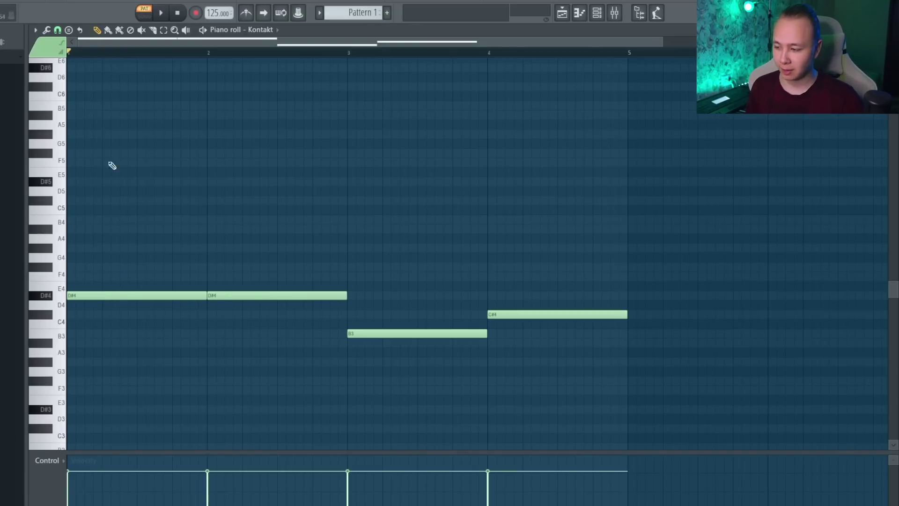
# Set the snap to 1/6 beat and shorten all four root notes to about two-thirds of a beat
pyautogui.click(58, 31)
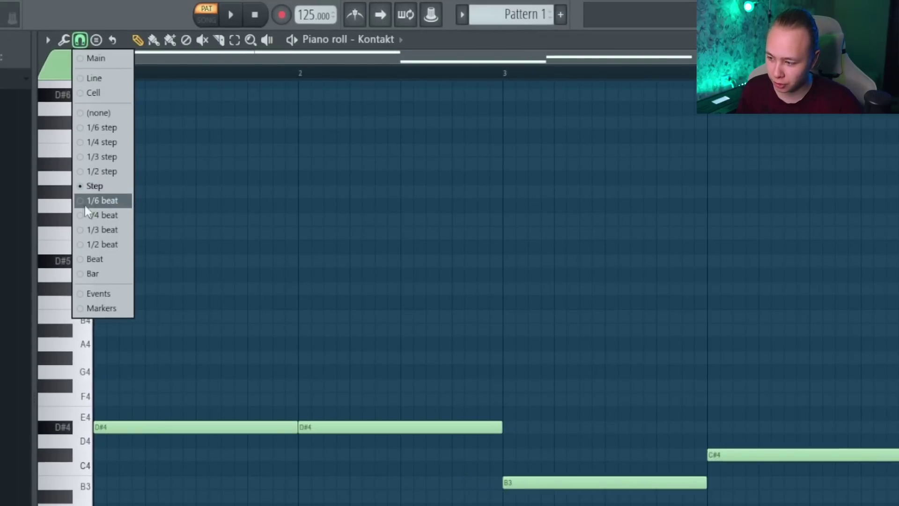
pyautogui.click(117, 202)
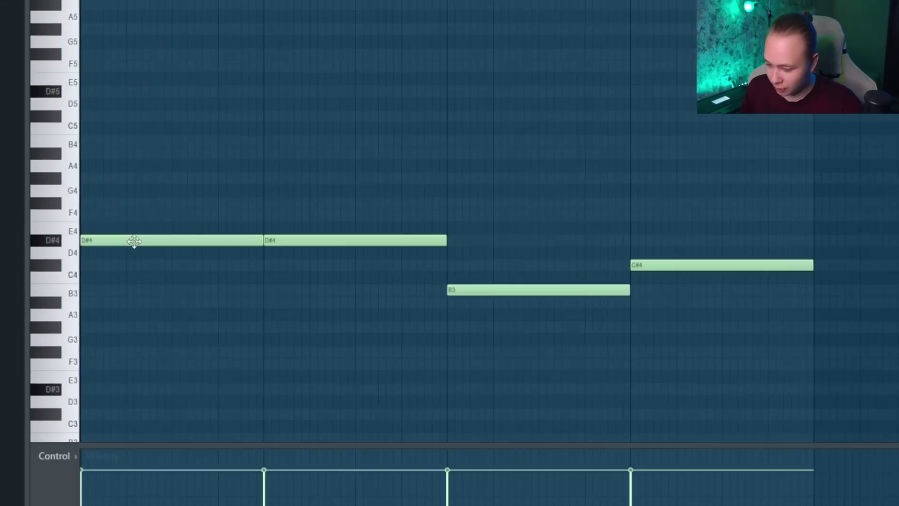
pyautogui.hotkey('shift', 'd')
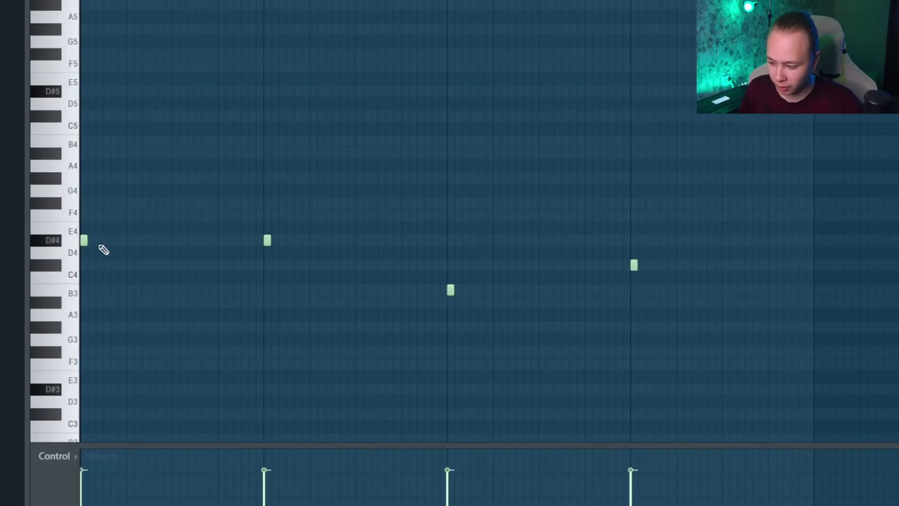
pyautogui.hotkey('ctrl', 'a')
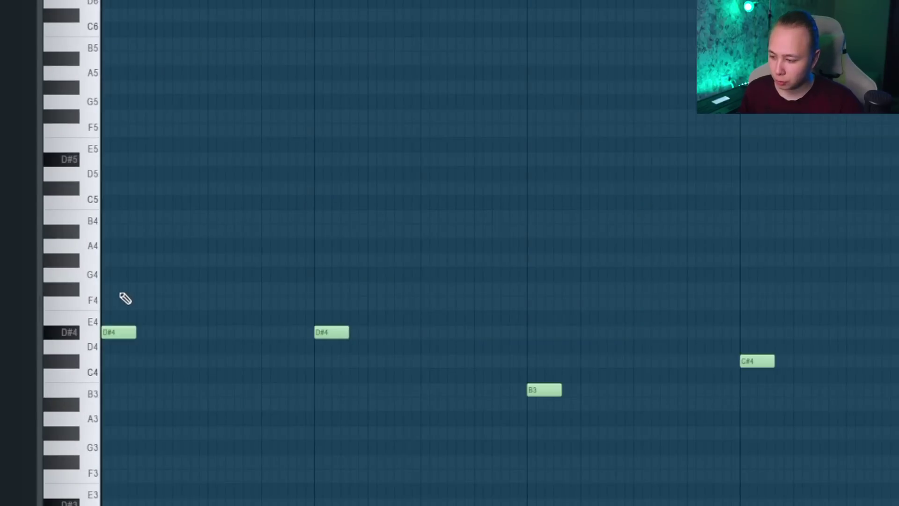
# Start an overlapping arpeggio after the bar 1 root note with F#4, A#4, D#5, A#4 and F#4, and play it
pyautogui.click(125, 289)
pyautogui.click(135, 233)
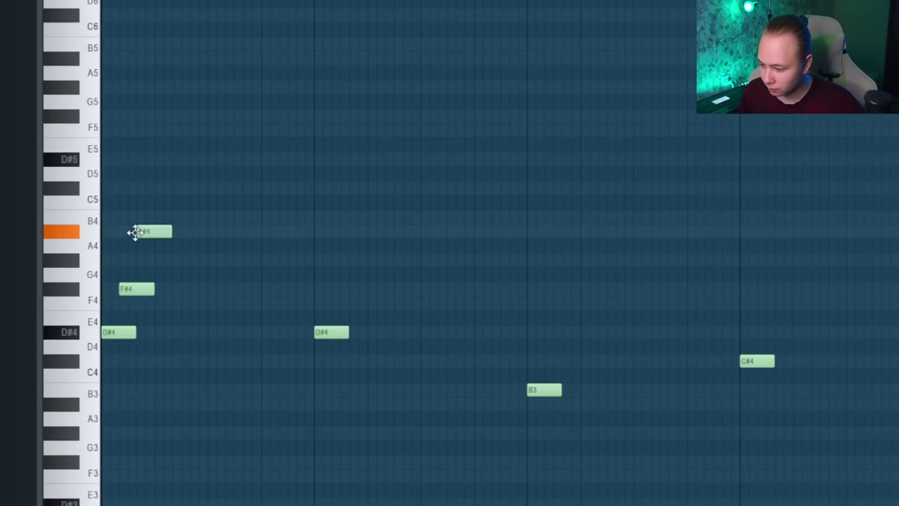
pyautogui.press('space')
pyautogui.press('space')
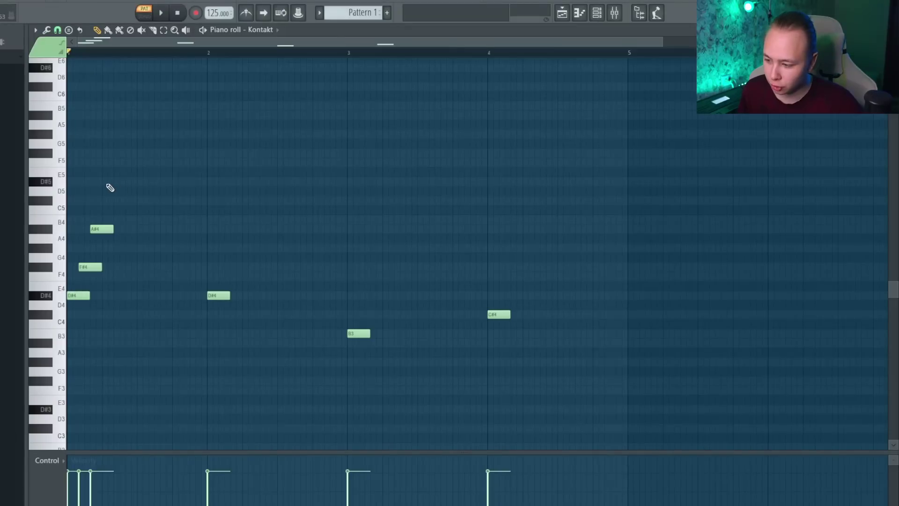
pyautogui.click(104, 182)
pyautogui.scroll(2, 172, 206)
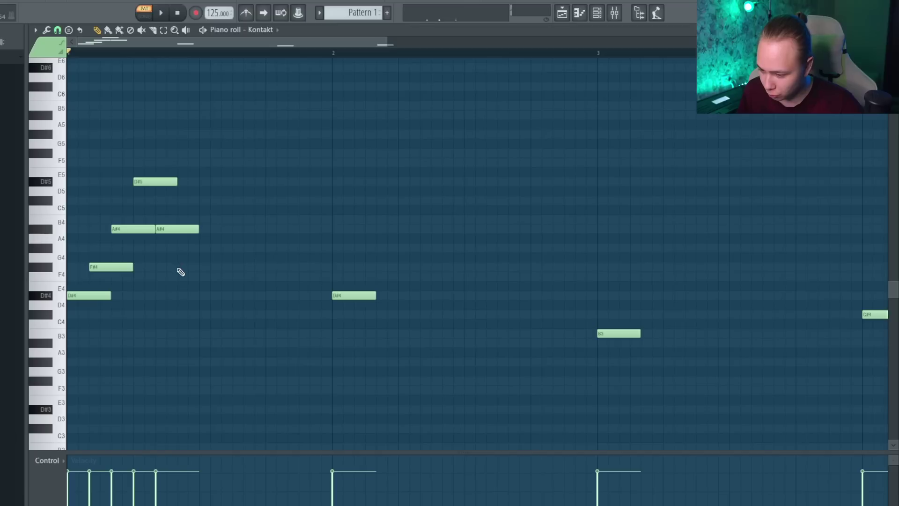
pyautogui.click(178, 267)
pyautogui.press('space')
pyautogui.press('space')
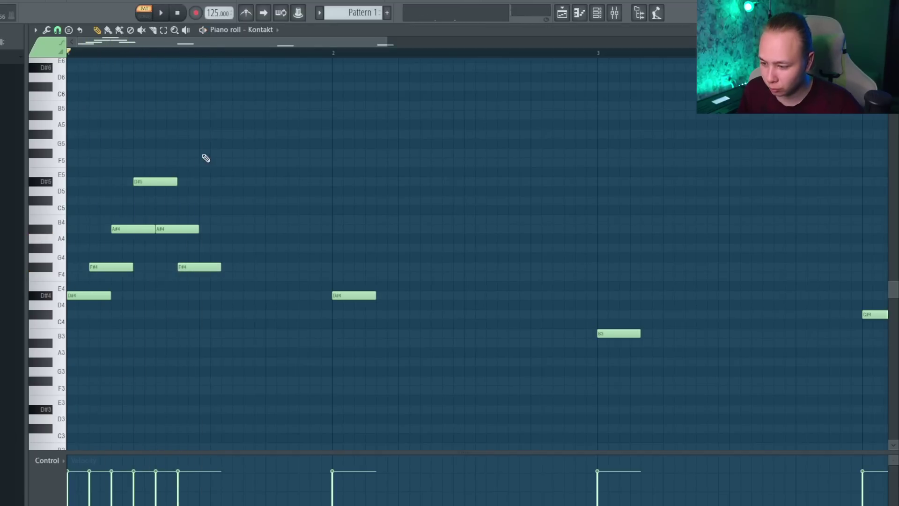
# Complete the bar 1 arpeggio with F#5, F#4, A#4, D#5, A#4 and F#4, and play it
pyautogui.click(202, 154)
pyautogui.click(224, 267)
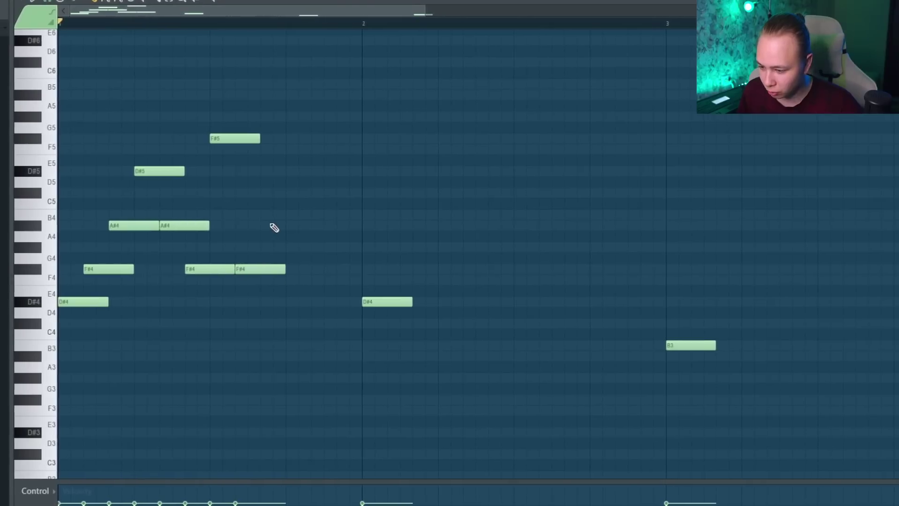
pyautogui.click(246, 229)
pyautogui.click(268, 182)
pyautogui.click(317, 225)
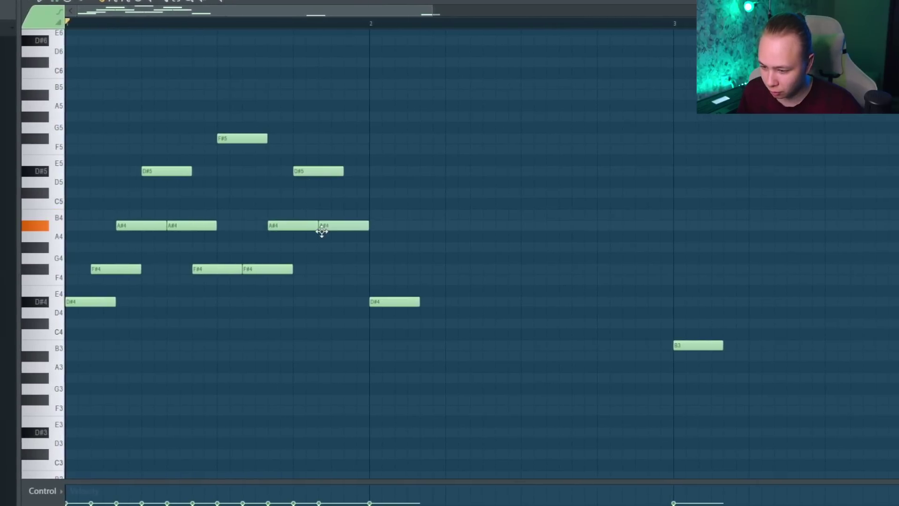
pyautogui.click(342, 269)
pyautogui.press('space')
pyautogui.scroll(-2, 323, 247)
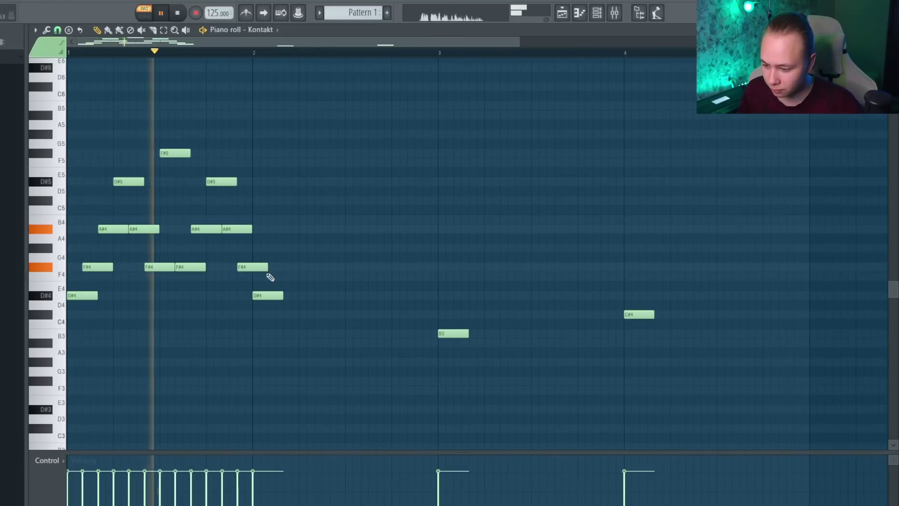
pyautogui.press('space')
# Shorten the last F#4 to the end of bar 1 and replace bar 2's single D#4 with a copy of the arpeggio
pyautogui.moveTo(252, 271); pyautogui.dragTo(110, 140)
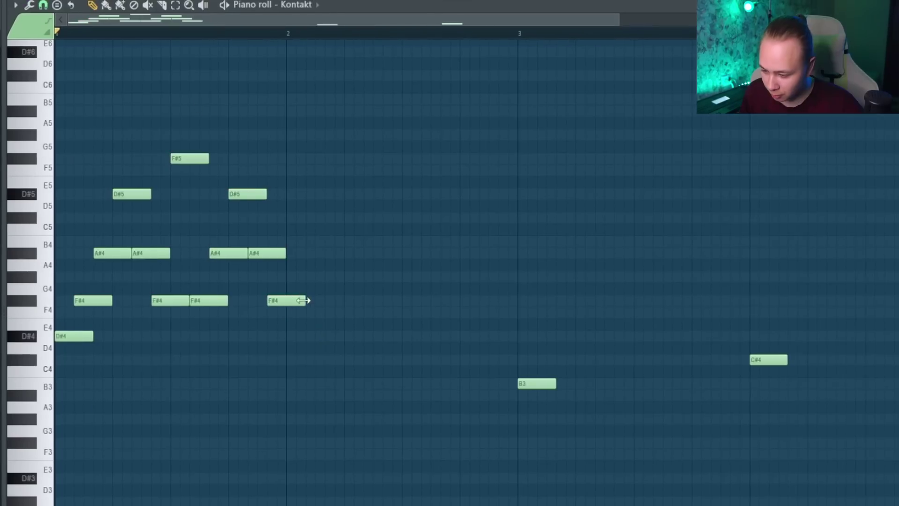
pyautogui.moveTo(339, 299); pyautogui.dragTo(322, 302)
pyautogui.moveTo(381, 375); pyautogui.dragTo(79, 140)
pyautogui.moveTo(78, 337); pyautogui.dragTo(308, 339)
pyautogui.moveTo(430, 311); pyautogui.dragTo(105, 133)
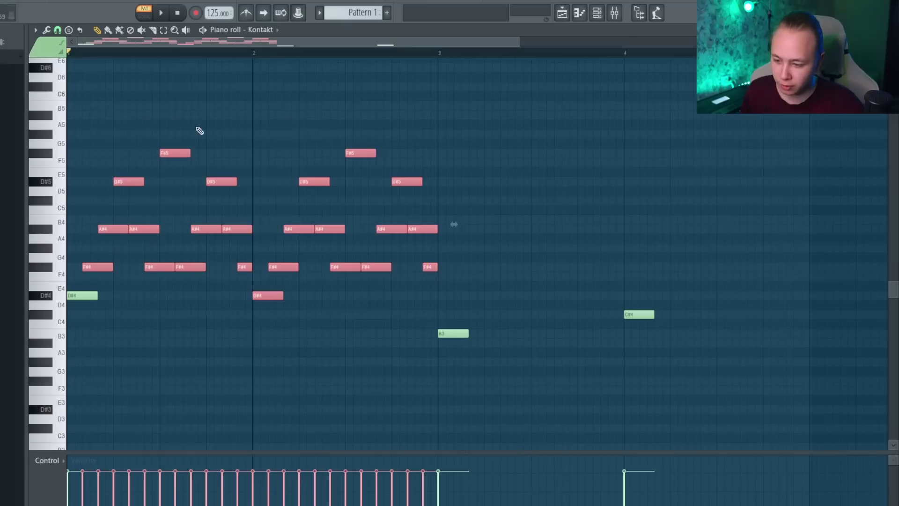
pyautogui.keyDown('ctrl'); pyautogui.click(457, 205); pyautogui.keyUp('ctrl')
# Replace the single B3 note in bar 3 with a copy of the bar 2 arpeggio transposed to start on B3
pyautogui.moveTo(473, 365); pyautogui.dragTo(454, 311)
pyautogui.press('Delete')
pyautogui.moveTo(474, 347); pyautogui.dragTo(265, 129)
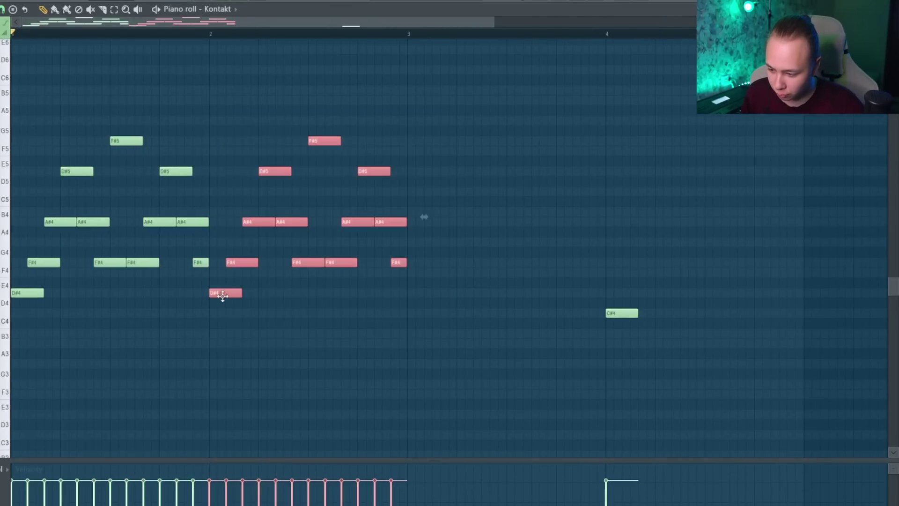
pyautogui.moveTo(225, 296); pyautogui.dragTo(420, 336)
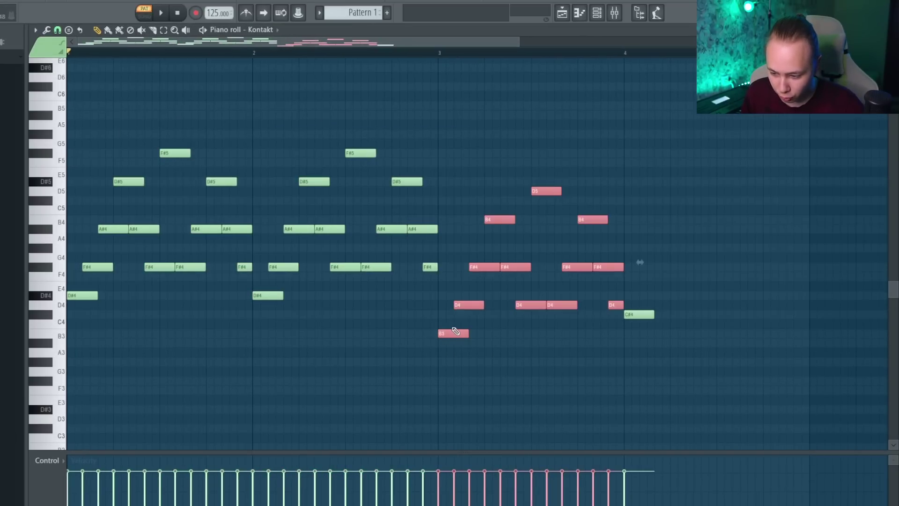
# Raise the out-of-scale D4 and D5 notes in bar 3 by a semitone to D#4 and D#5
pyautogui.moveTo(278, 267); pyautogui.dragTo(450, 268)
pyautogui.moveTo(455, 347); pyautogui.dragTo(621, 160)
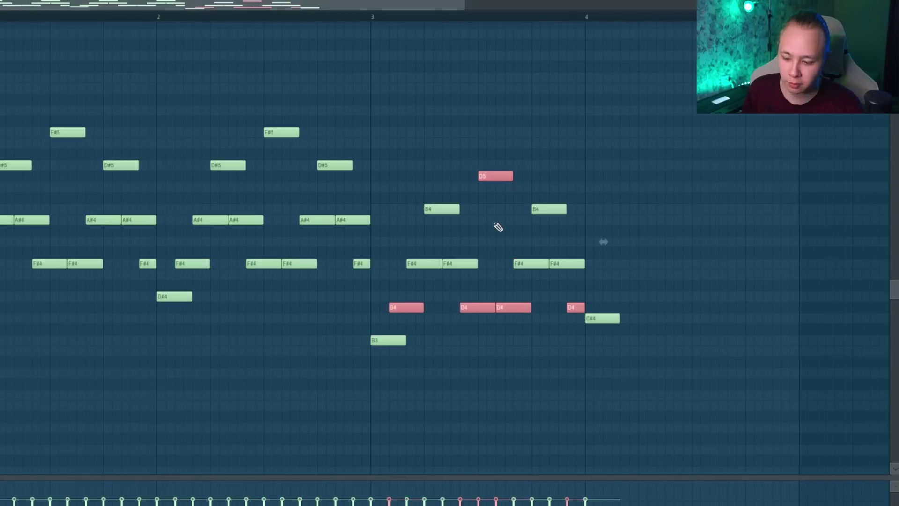
pyautogui.hotkey('shift', 'Up')
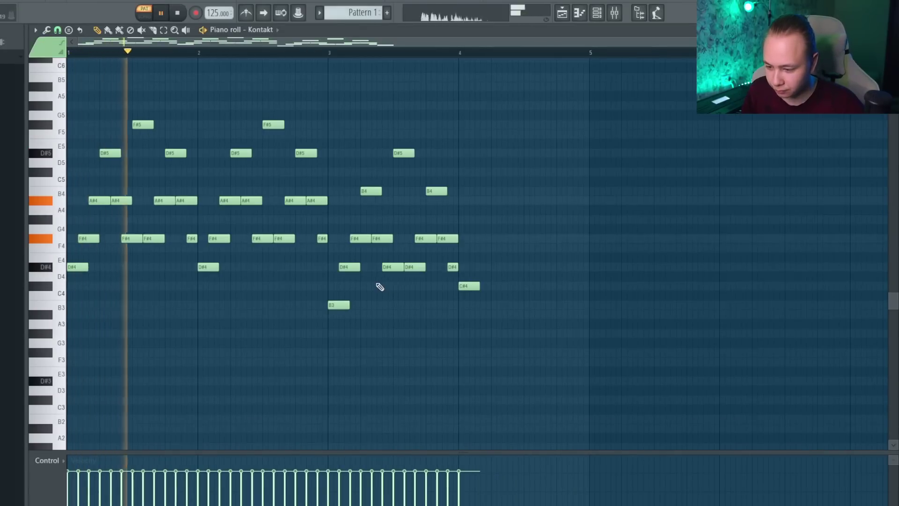
# Replace the single C#4 note in bar 4 with a copy of the bar 3 arpeggio transposed to start on C#4
pyautogui.click(427, 286)
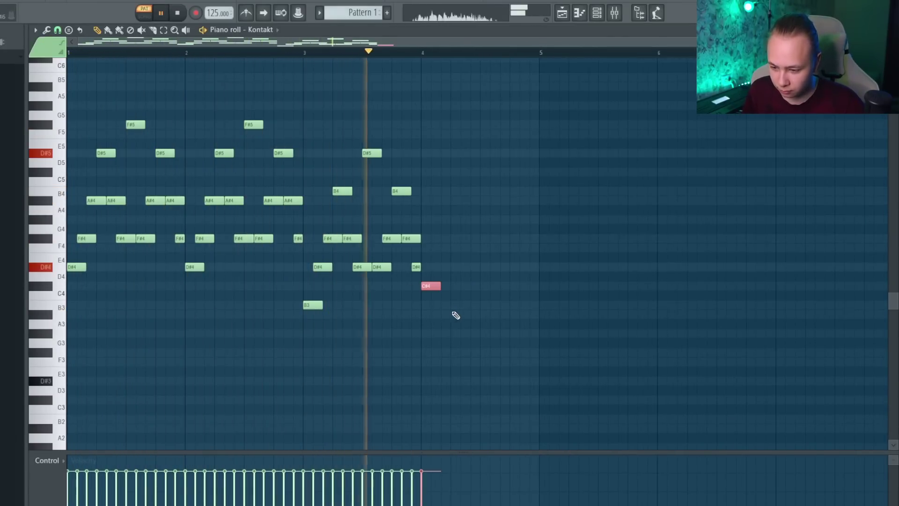
pyautogui.press('space')
pyautogui.moveTo(441, 317); pyautogui.dragTo(314, 139)
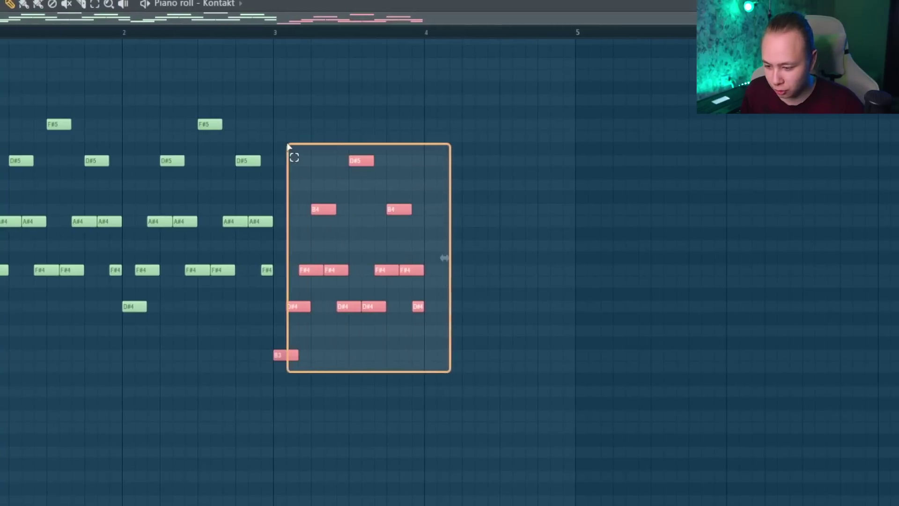
pyautogui.moveTo(309, 305); pyautogui.dragTo(404, 305)
pyautogui.moveTo(405, 355); pyautogui.dragTo(437, 332)
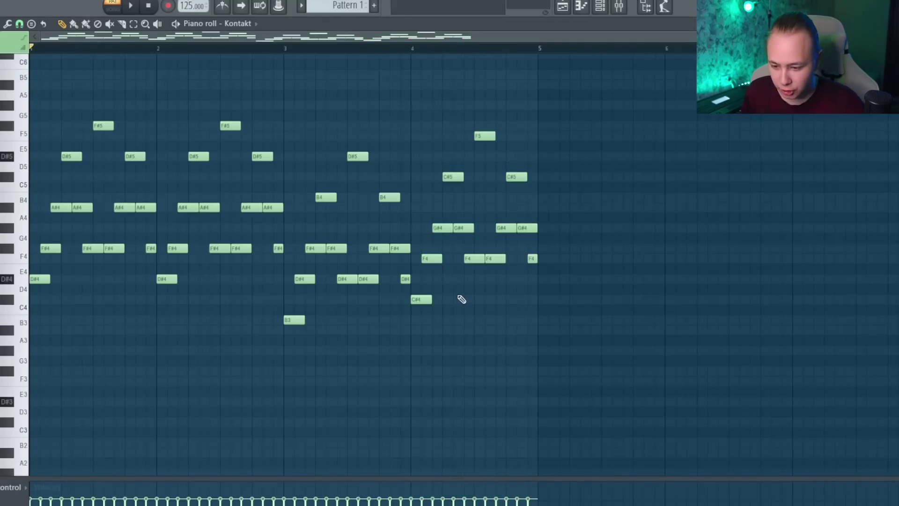
# Add high F#5 and F5 notes at the end of bar 4 and play the full melody
pyautogui.scroll(3, 478, 169)
pyautogui.scroll(-3, 478, 169)
pyautogui.scroll(2, 497, 152)
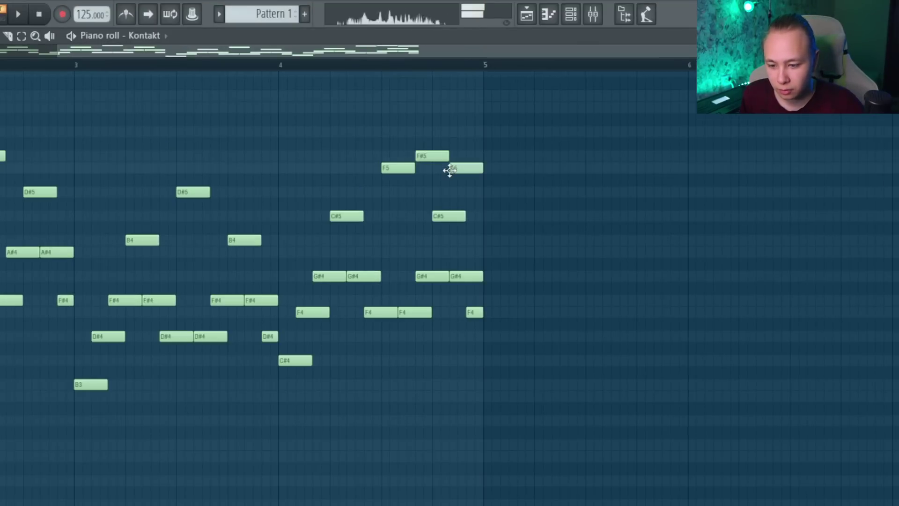
pyautogui.scroll(-2, 442, 199)
pyautogui.press('space')
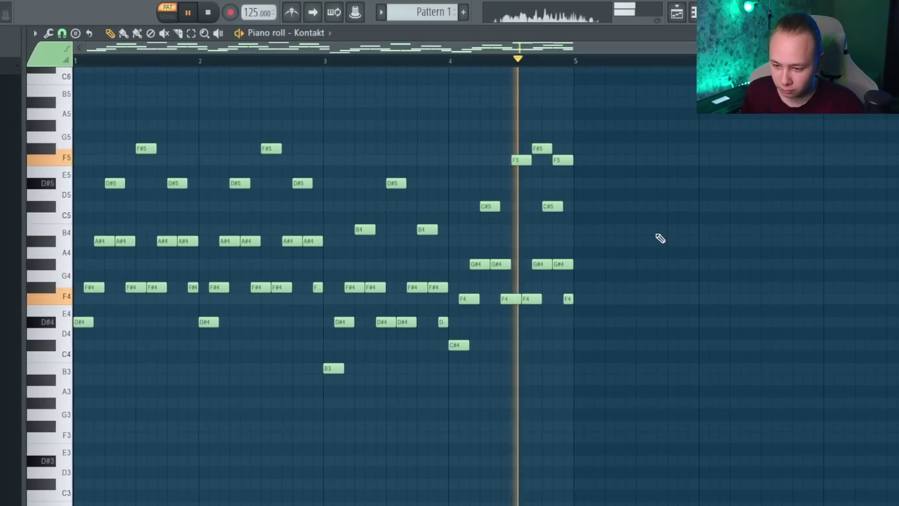
pyautogui.press('space')
# Transpose the whole four-bar melody up one octave and select all its notes
pyautogui.scroll(3, 661, 238)
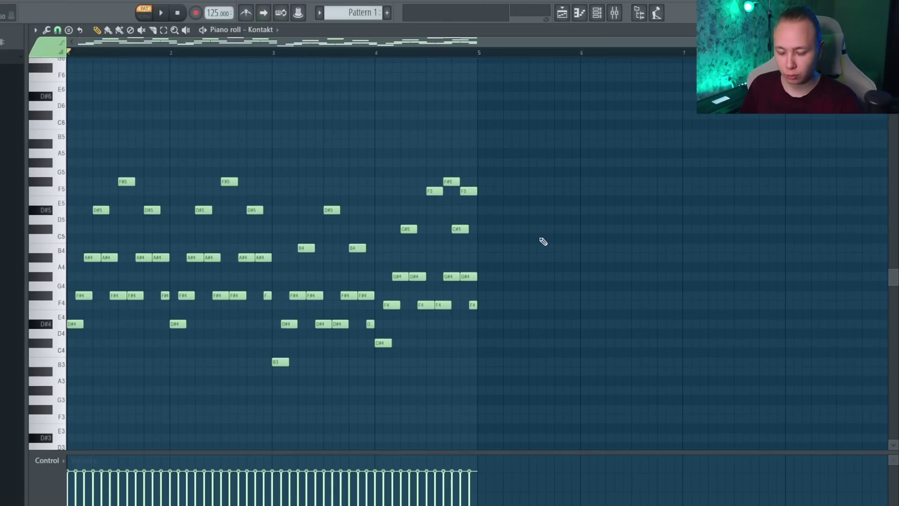
pyautogui.hotkey('ctrl', 'Up')
pyautogui.scroll(3, 540, 240)
pyautogui.hotkey('ctrl', 'a')
pyautogui.scroll(-1, 534, 251)
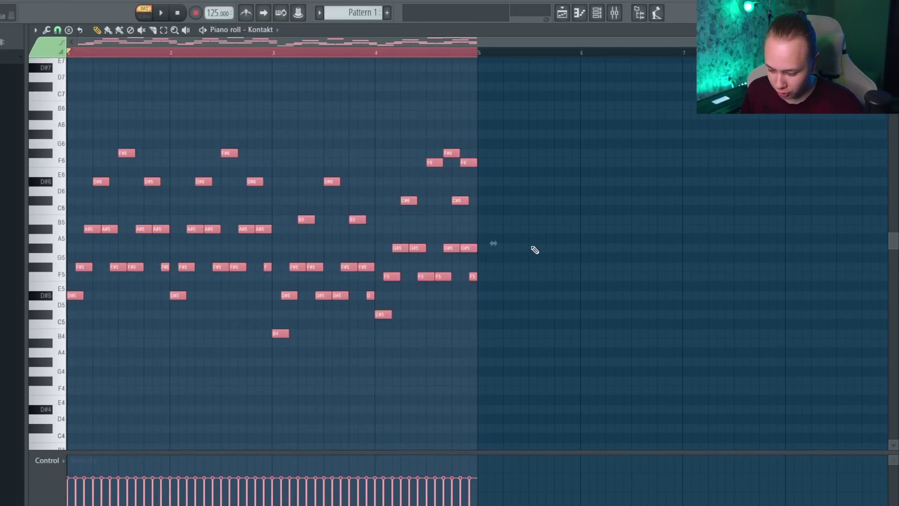
# Apply the Randomize tool to the selected melody notes while playing the melody
pyautogui.hotkey('alt', 'r')
pyautogui.press('space')
pyautogui.click(447, 360)
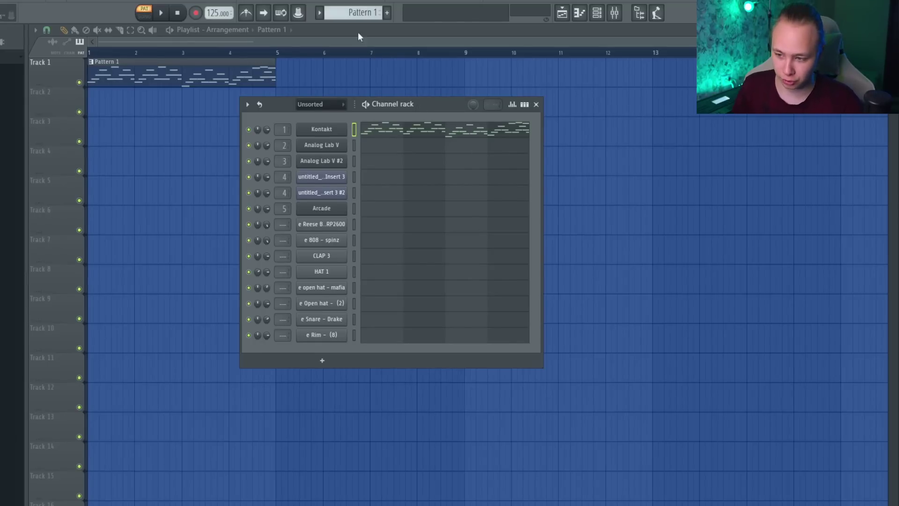
# Render and replace Pattern 1 as an audio clip and set the clip's time stretching mode to Stretch
pyautogui.click(350, 15)
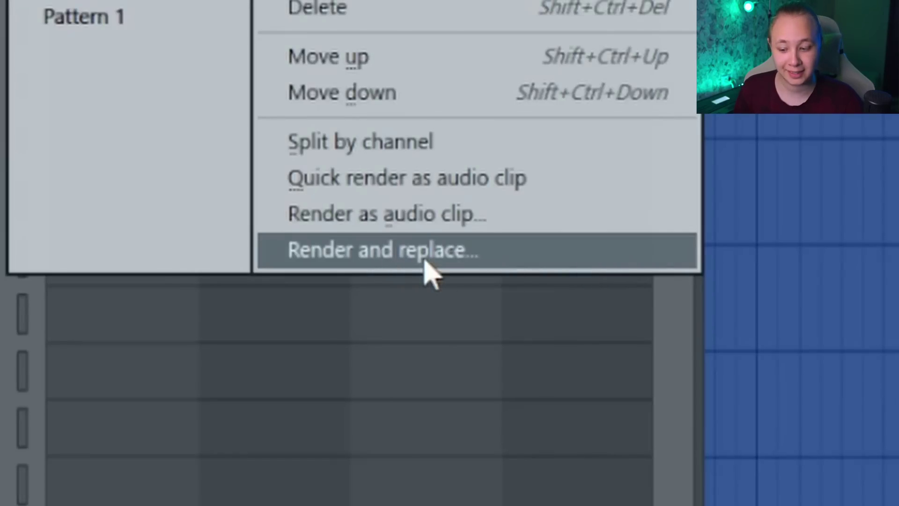
pyautogui.click(425, 260)
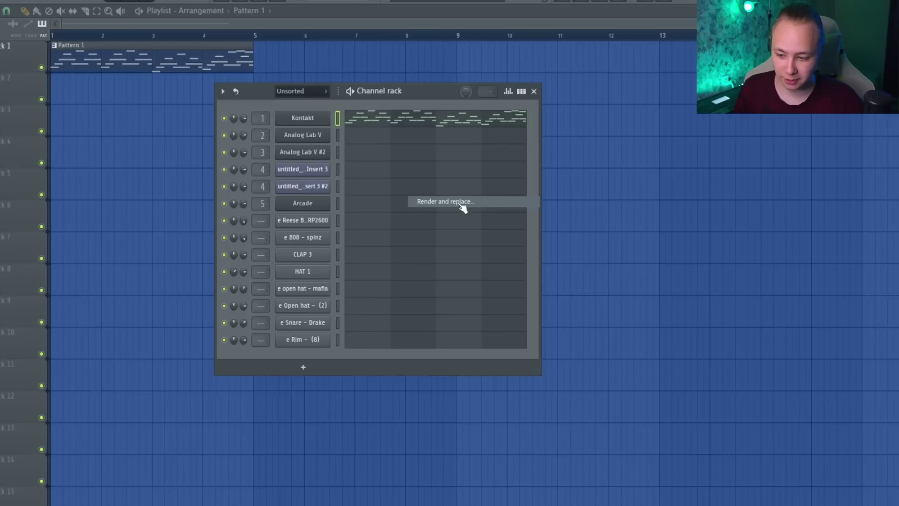
pyautogui.click(525, 152)
pyautogui.click(518, 193)
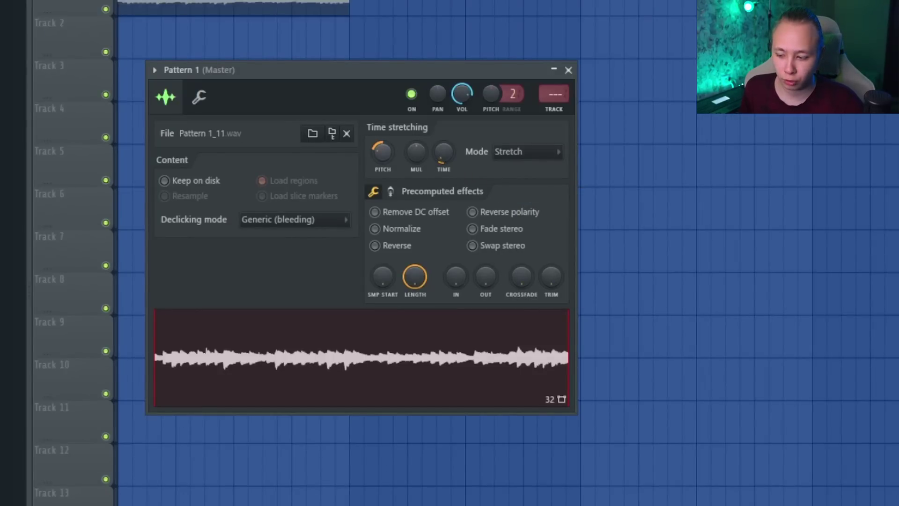
# Play the clip, close its sample settings, copy the Pattern 1 clip onto Track 2 and make the copy unique
pyautogui.press('space')
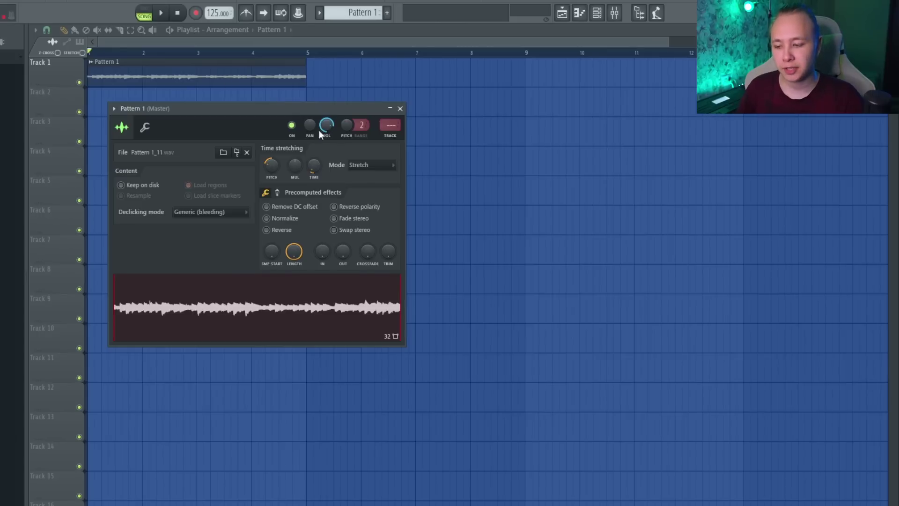
pyautogui.click(400, 108)
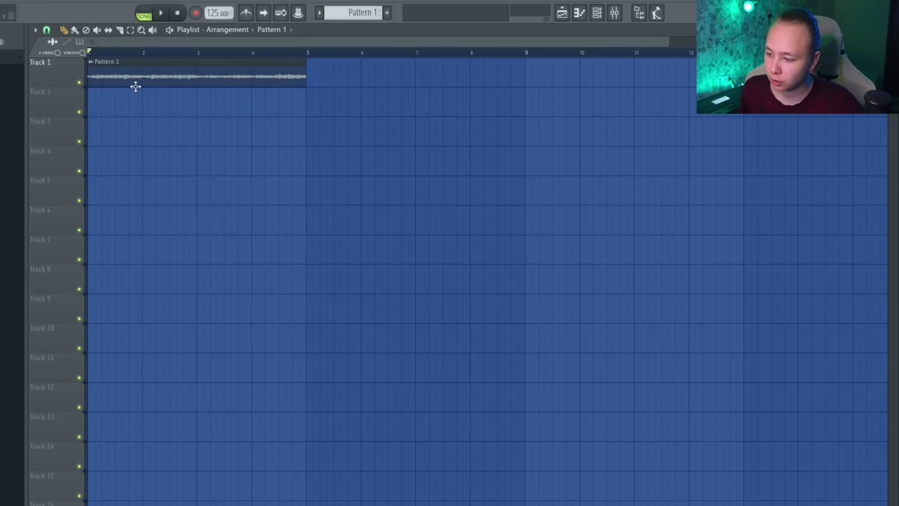
pyautogui.moveTo(136, 83); pyautogui.dragTo(132, 113)
pyautogui.rightClick(93, 96)
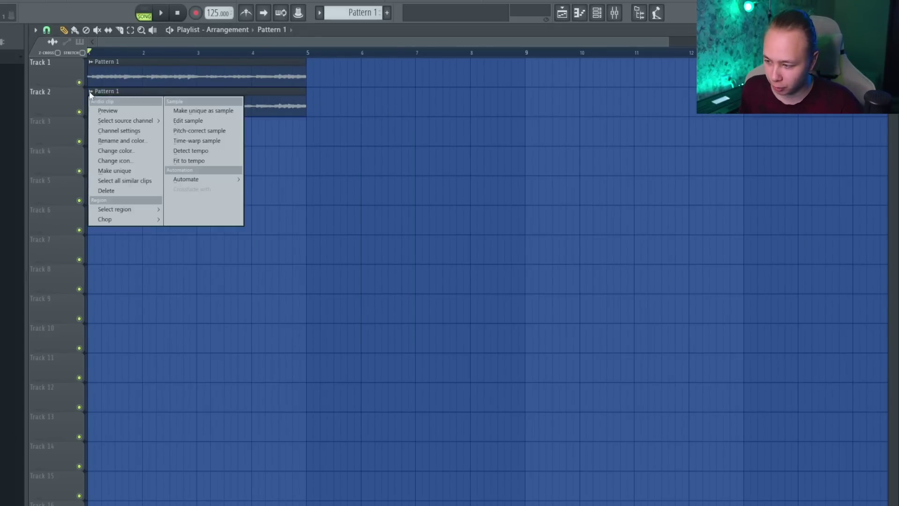
pyautogui.click(108, 171)
# Time-stretch the unique Track 2 clip in its sample settings so it lasts eight bars
pyautogui.doubleClick(201, 101)
pyautogui.moveTo(240, 108); pyautogui.dragTo(276, 174)
pyautogui.moveTo(303, 232); pyautogui.dragTo(303, 219)
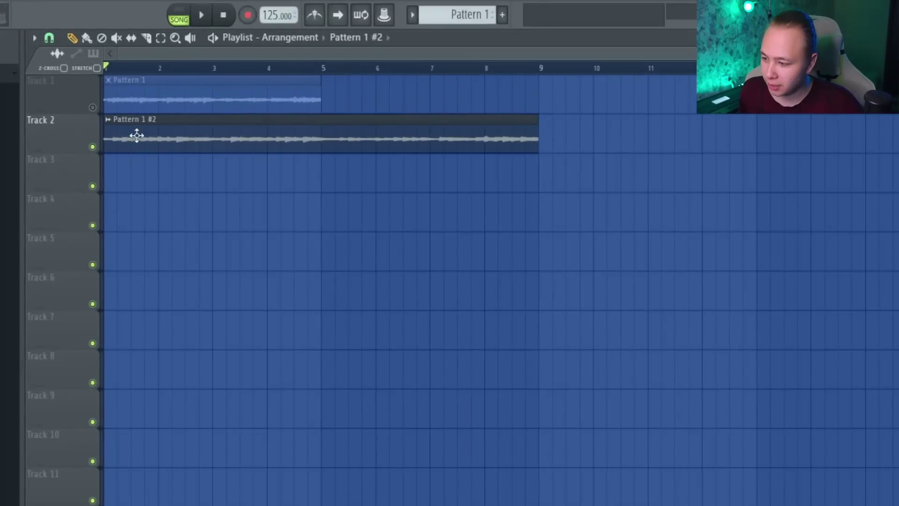
# Chop the stretched Pattern 1 #2 clip on Track 2 into short, evenly spaced slices
pyautogui.rightClick(111, 126)
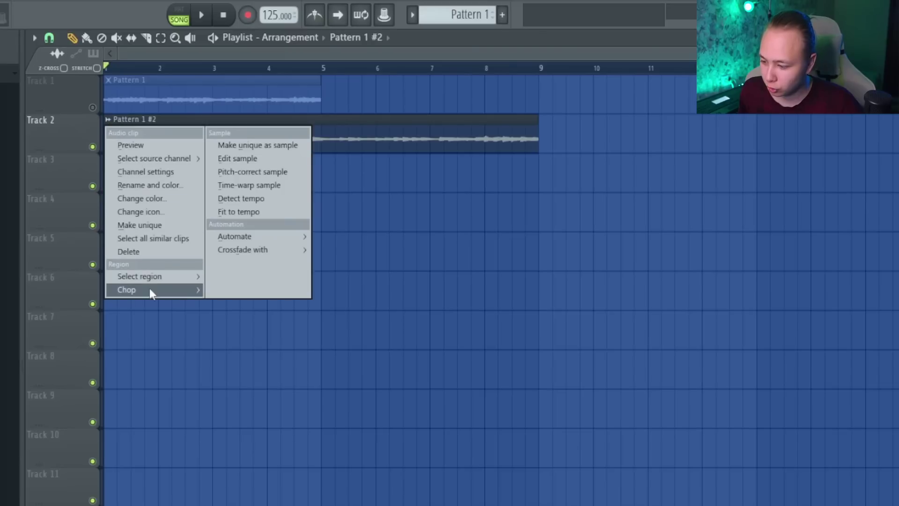
pyautogui.moveTo(150, 288)
pyautogui.moveTo(239, 370)
pyautogui.click(368, 382)
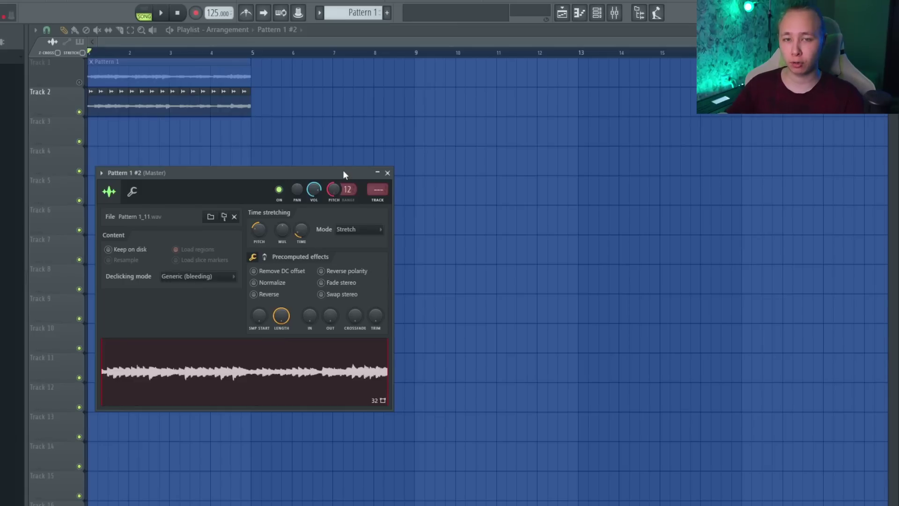
# Play the chopped Track 2 clip and its transition into the unchopped Pattern 1 clips at bar 9
pyautogui.moveTo(306, 170); pyautogui.dragTo(316, 141)
pyautogui.press('space')
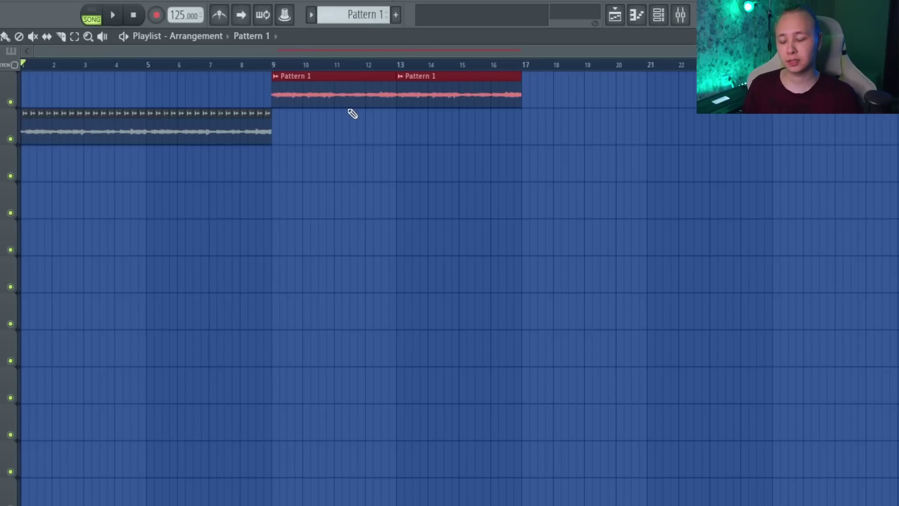
pyautogui.click(249, 68)
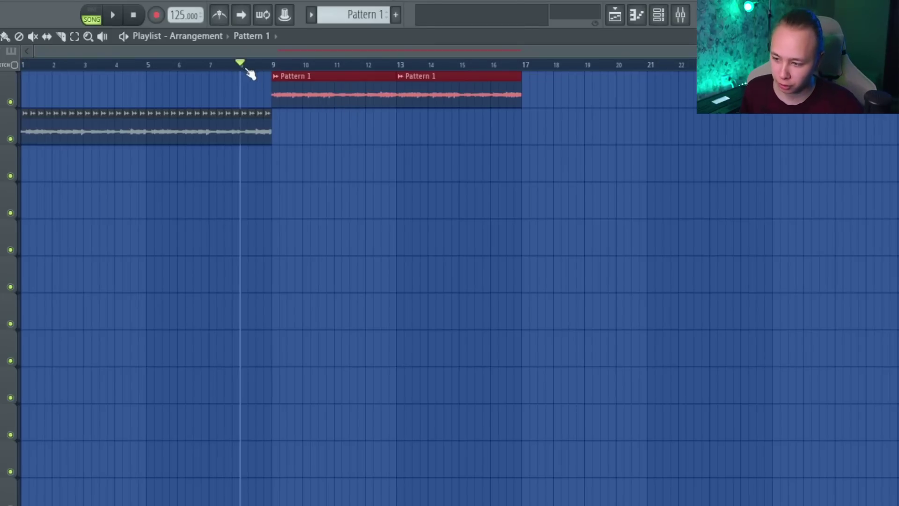
pyautogui.press('space')
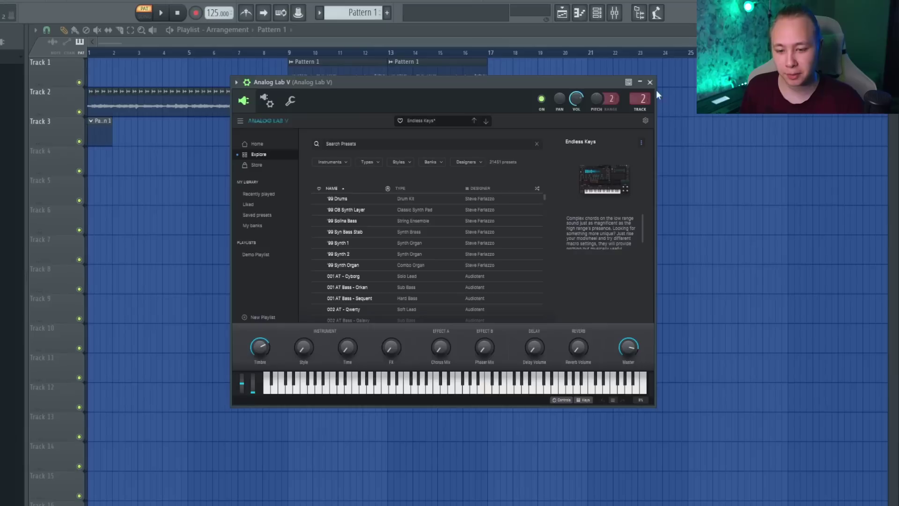
# Close the Analog Lab V instrument, open its piano roll and set the snap to Step
pyautogui.click(656, 90)
pyautogui.click(377, 165)
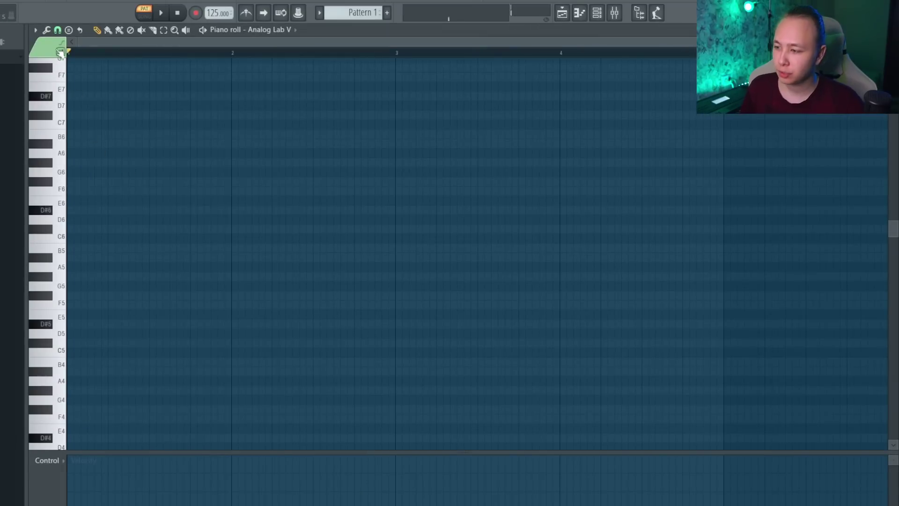
pyautogui.click(57, 30)
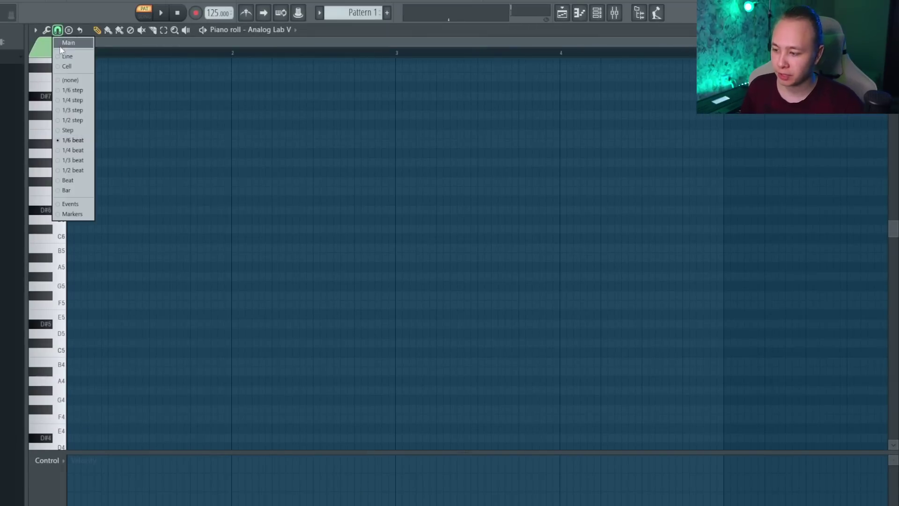
pyautogui.click(69, 129)
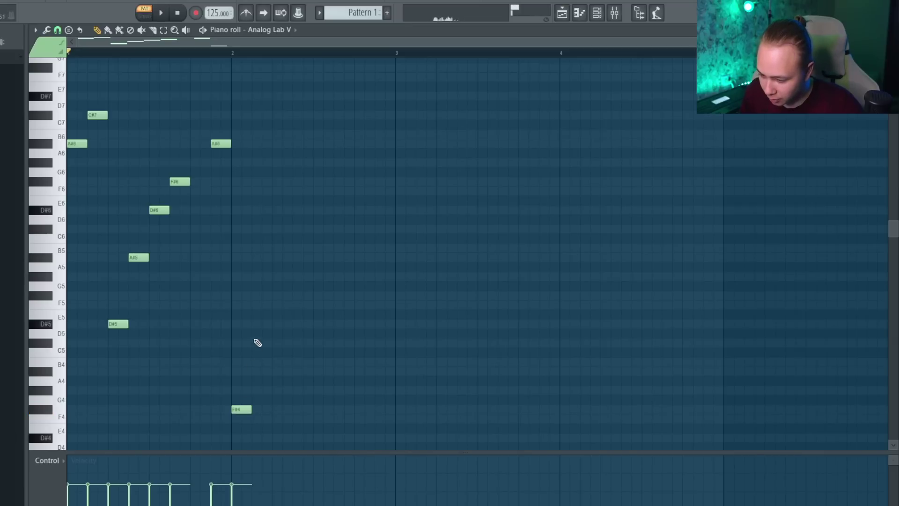
# Continue the Analog Lab V melody from bar 2 through bar 4, removing the extra F#6 late in bar 3, and play it
pyautogui.moveTo(275, 312); pyautogui.dragTo(245, 409)
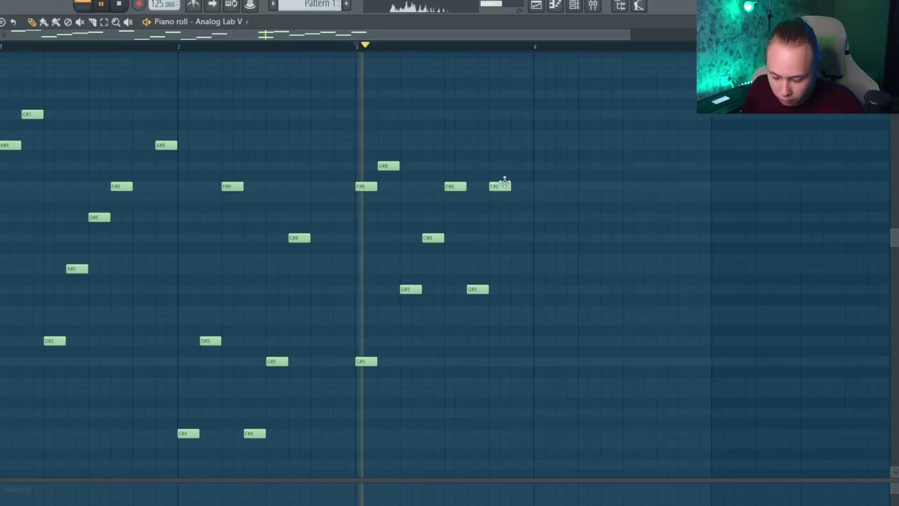
pyautogui.rightClick(505, 183)
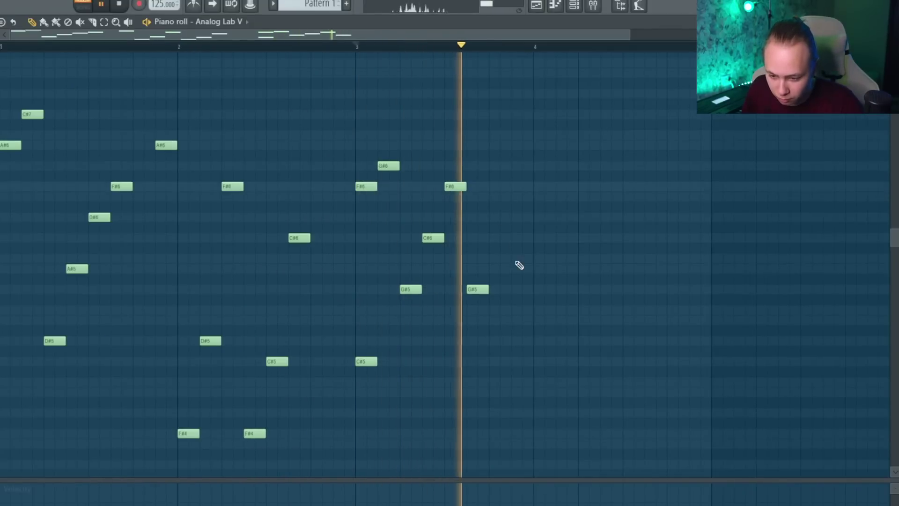
pyautogui.press('space')
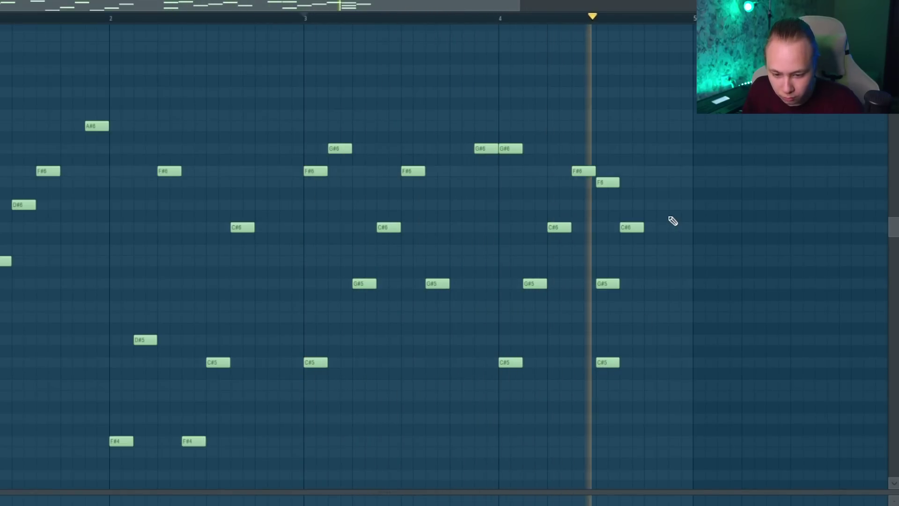
pyautogui.press('space')
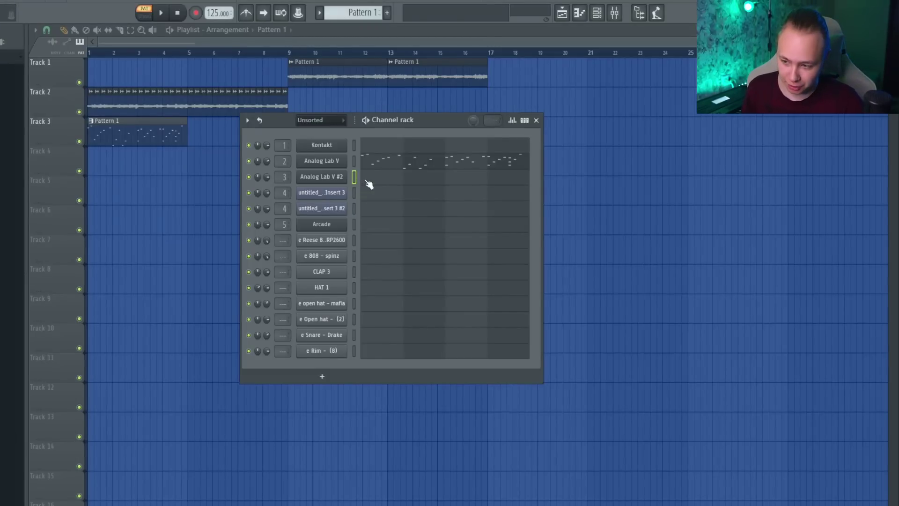
# Write a counter-melody for Analog Lab V #2 in bar 1 with D#6, A#6, F6, A#5 and F#6, and play it
pyautogui.click(369, 183)
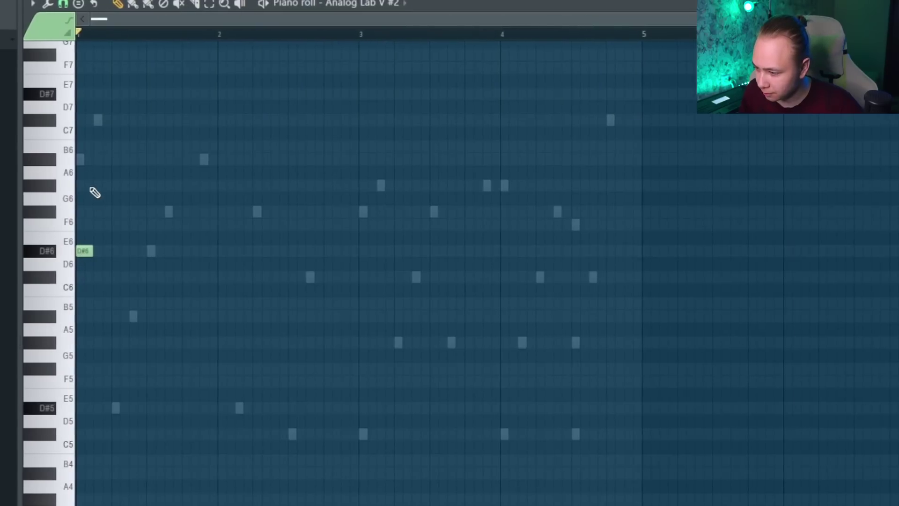
pyautogui.click(87, 159)
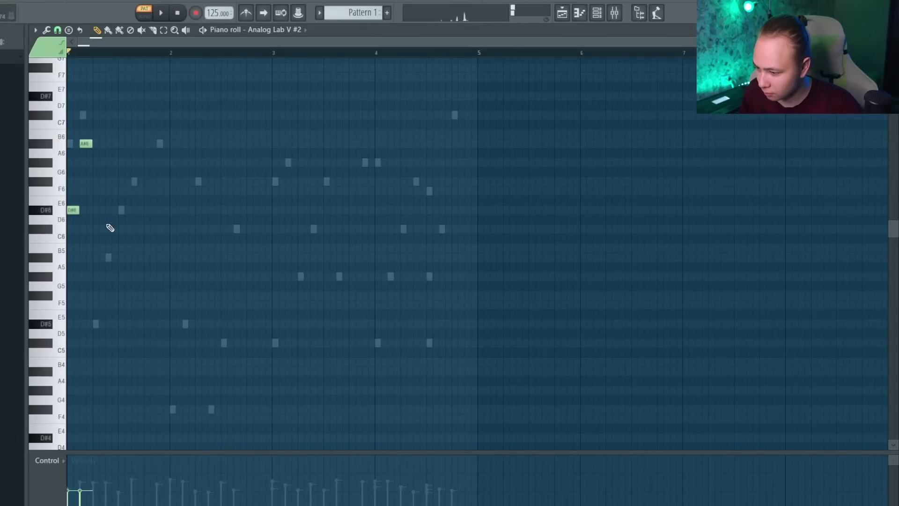
pyautogui.moveTo(103, 210)
pyautogui.mouseDown()
pyautogui.moveTo(106, 181)
pyautogui.moveTo(106, 193)
pyautogui.mouseUp()
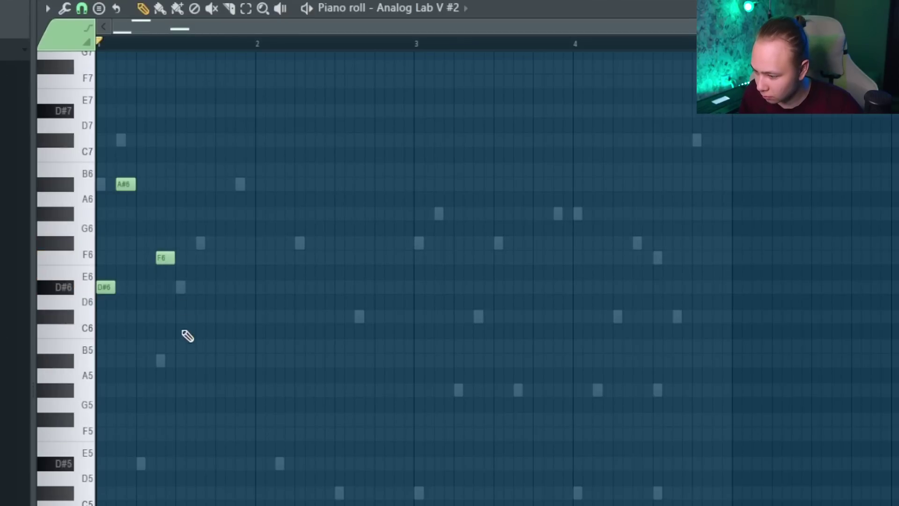
pyautogui.press('space')
pyautogui.click(201, 243)
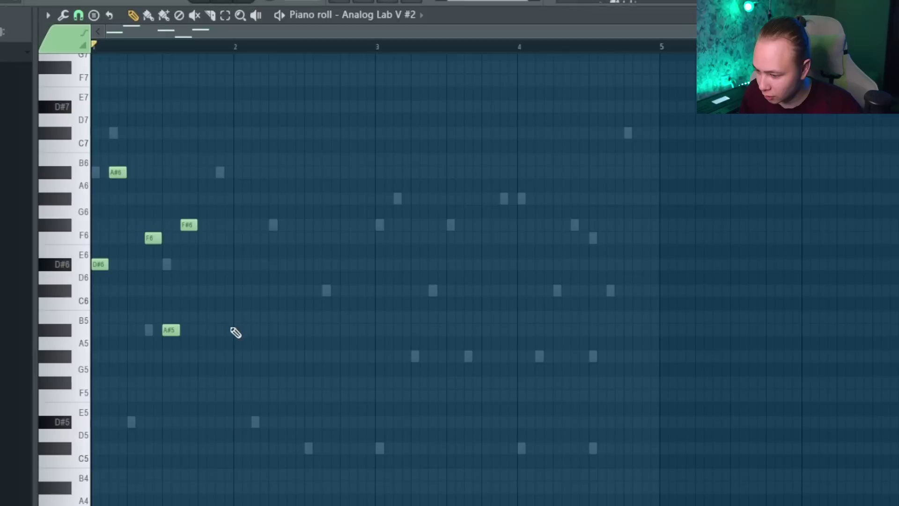
# Extend the Analog Lab V #2 counter-melody through bar 2 with B5, D#6, C#6 and F6
pyautogui.click(240, 317)
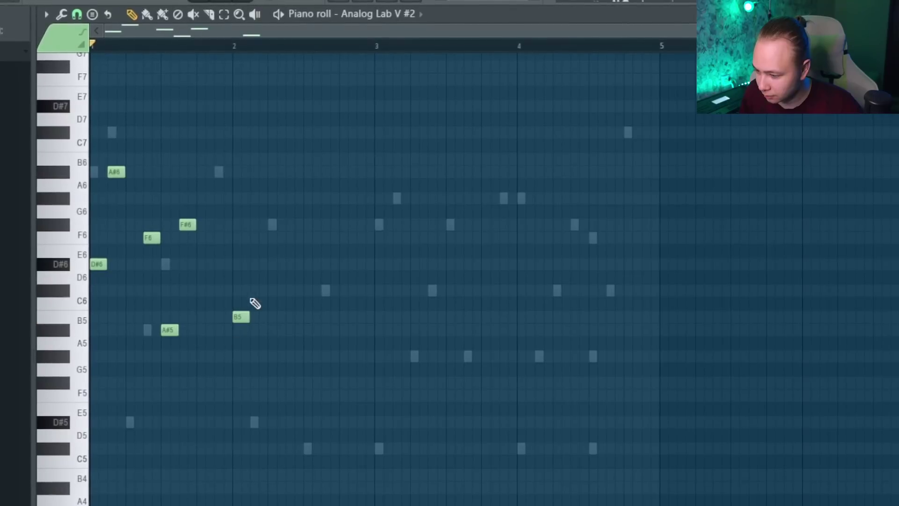
pyautogui.click(263, 265)
pyautogui.moveTo(263, 267); pyautogui.dragTo(253, 266)
pyautogui.moveTo(299, 315); pyautogui.dragTo(305, 293)
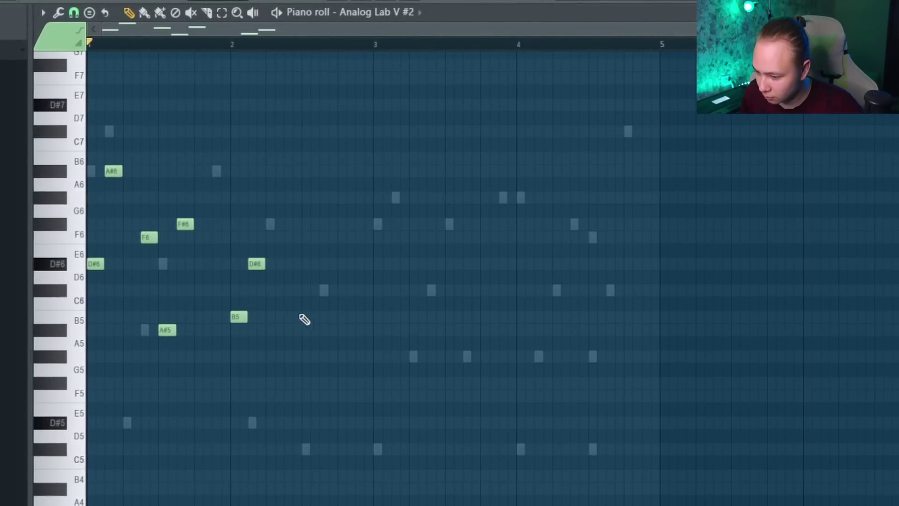
pyautogui.click(322, 236)
# Duplicate the two-bar counter-melody, align the copy to the start of bar 3 and play it
pyautogui.press('space')
pyautogui.hotkey('ctrl', 'a')
pyautogui.hotkey('ctrl', 'b')
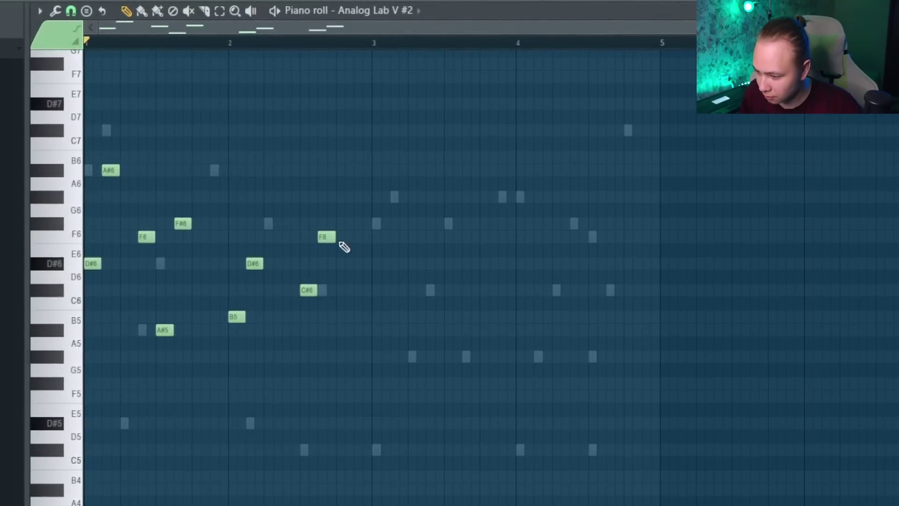
pyautogui.moveTo(340, 263); pyautogui.dragTo(377, 265)
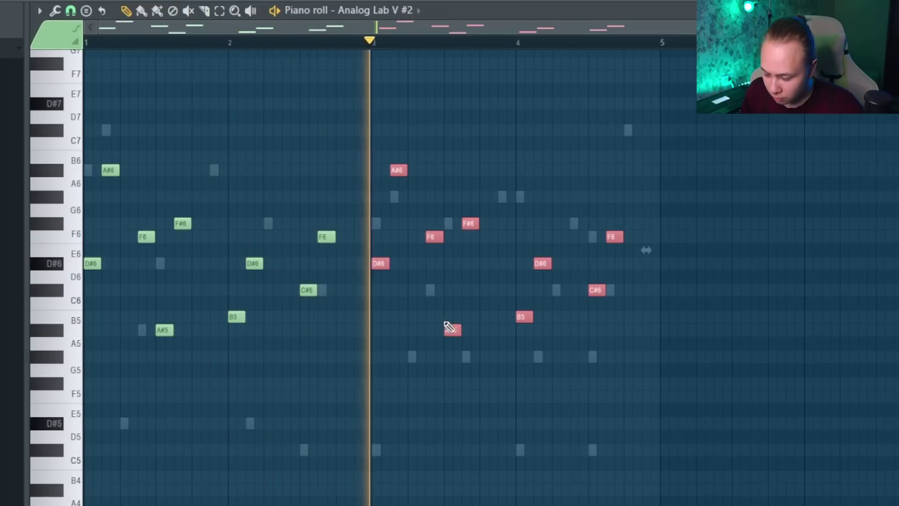
pyautogui.press('space')
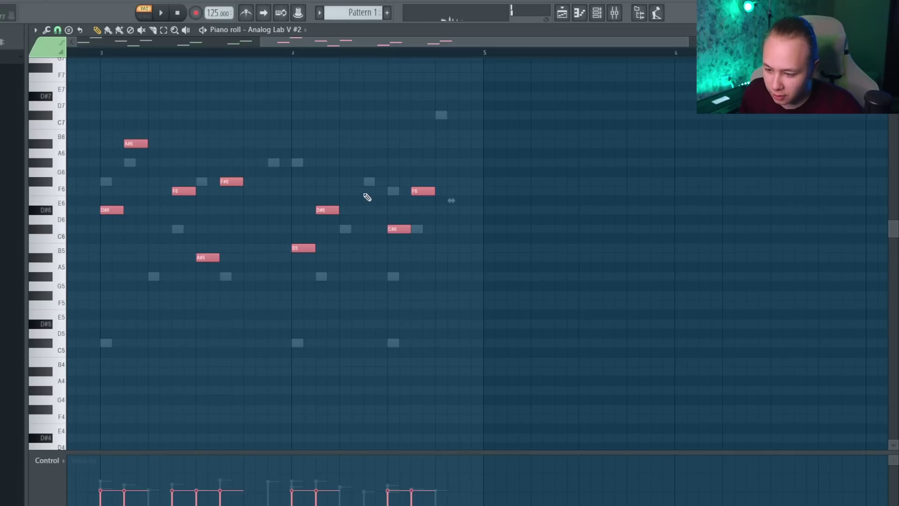
pyautogui.click(393, 182)
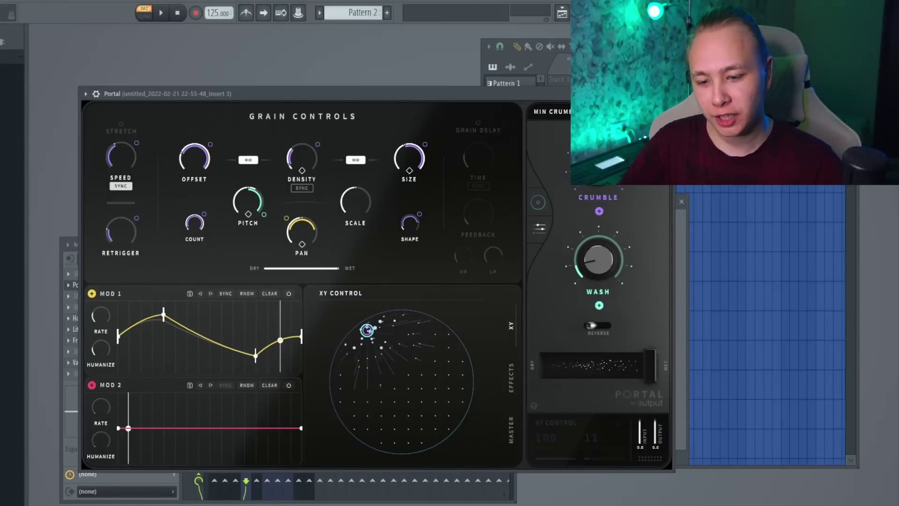
# Select the Min Crumble Wash preset in Portal and review HalfTime and ValhallaVintageVerb on the Insert 3 track while playing the pattern
pyautogui.click(577, 112)
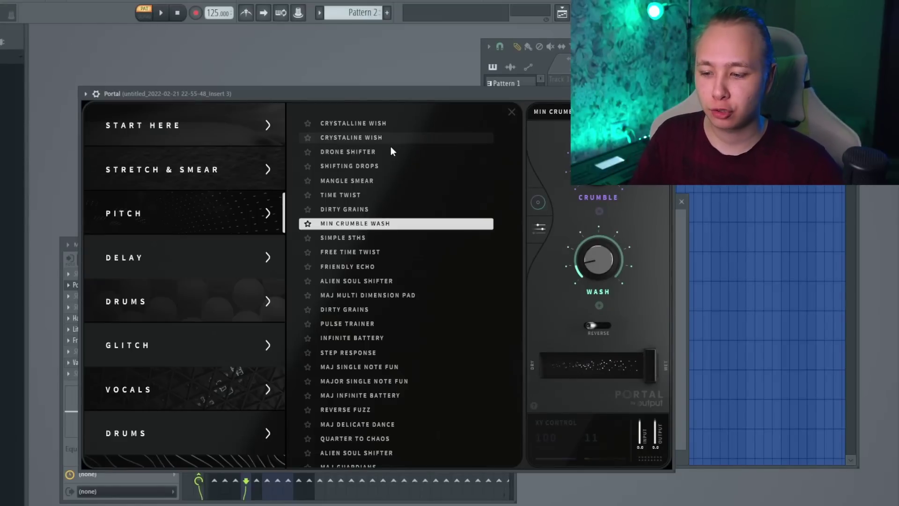
pyautogui.click(404, 223)
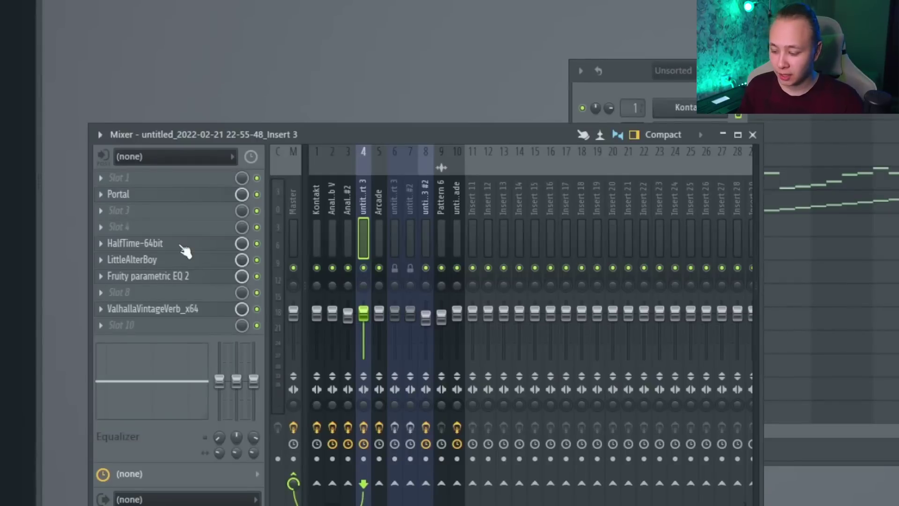
pyautogui.click(185, 252)
pyautogui.moveTo(438, 24); pyautogui.dragTo(429, 136)
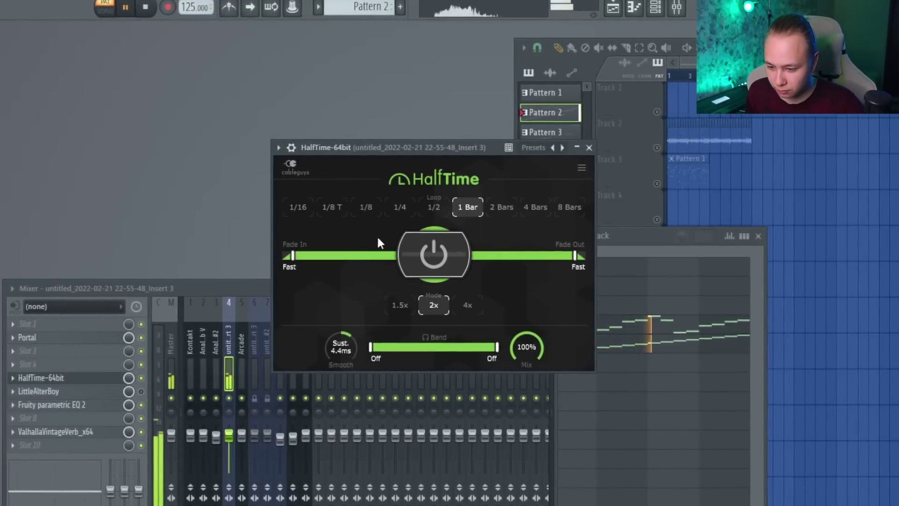
pyautogui.press('space')
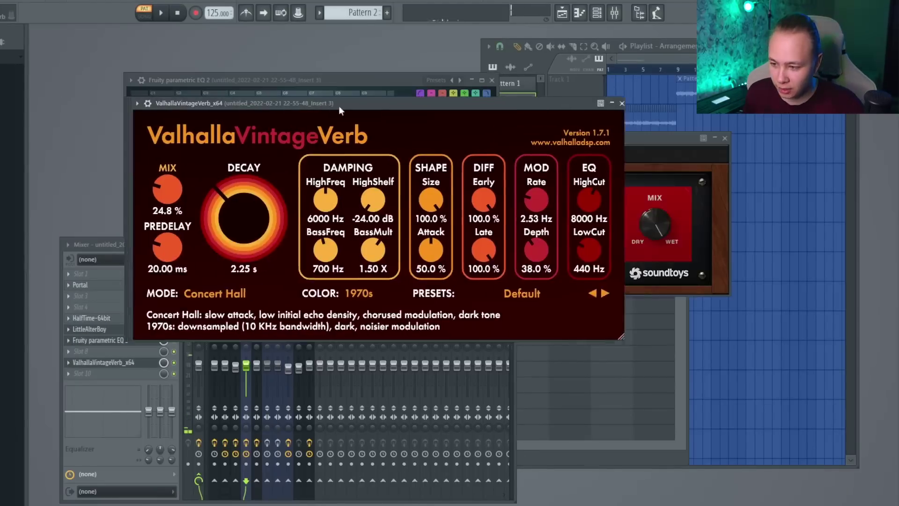
pyautogui.moveTo(339, 106); pyautogui.dragTo(409, 114)
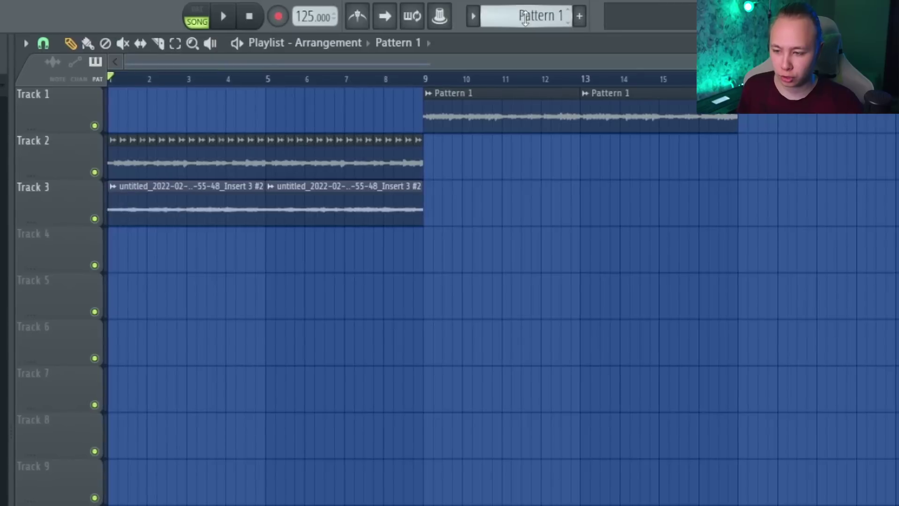
# Render and replace Pattern 1 as an audio clip
pyautogui.click(534, 19)
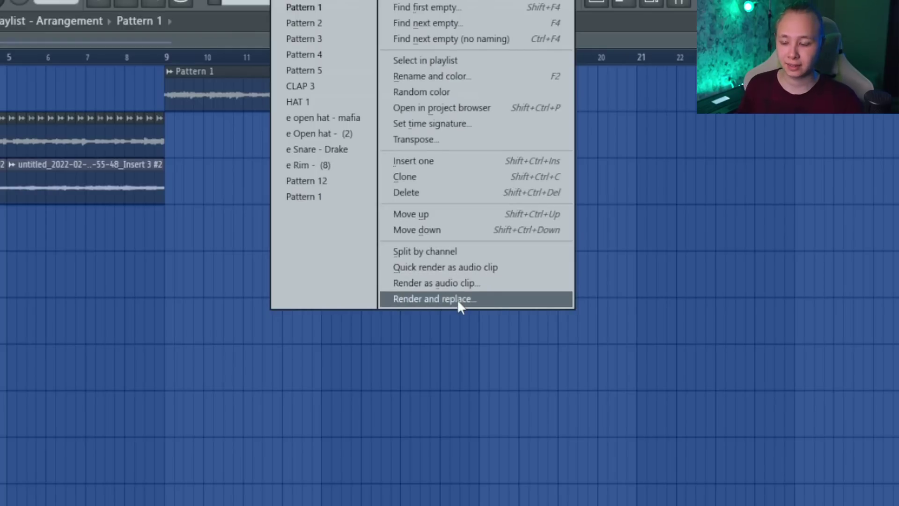
pyautogui.click(494, 300)
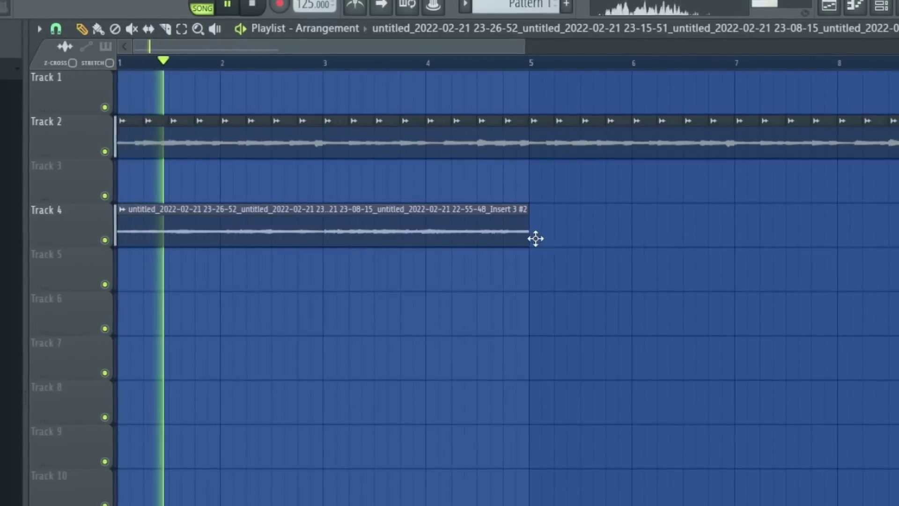
# Repeat the Track 4 audio clip from bar 5 so the two copies fill bars 1 to 8
pyautogui.click(535, 240)
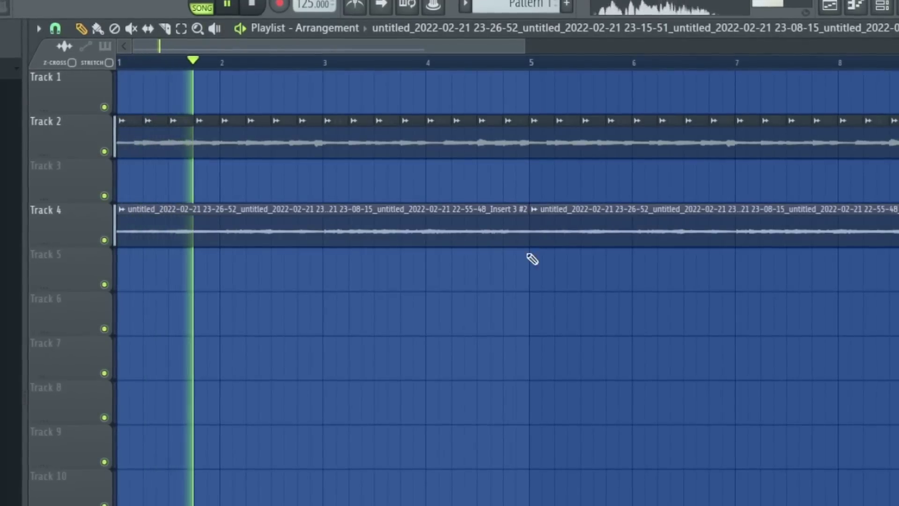
pyautogui.scroll(-2, 381, 267)
pyautogui.rightClick(332, 231)
pyautogui.hotkey('ctrl', 'z')
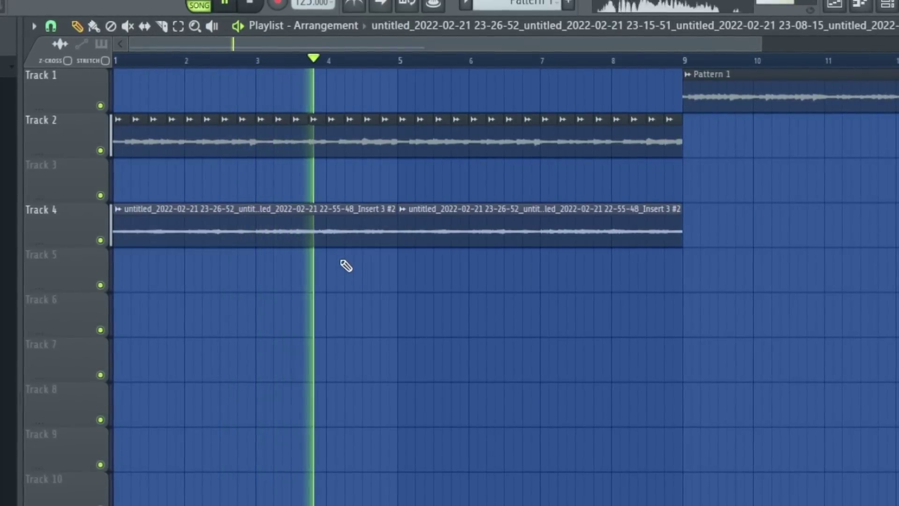
# Draw the Arcade melody's first three bars: D4 in bar 1, half-bar E4 and F4 in bar 2, and D4 in bar 3
pyautogui.rightClick(420, 235)
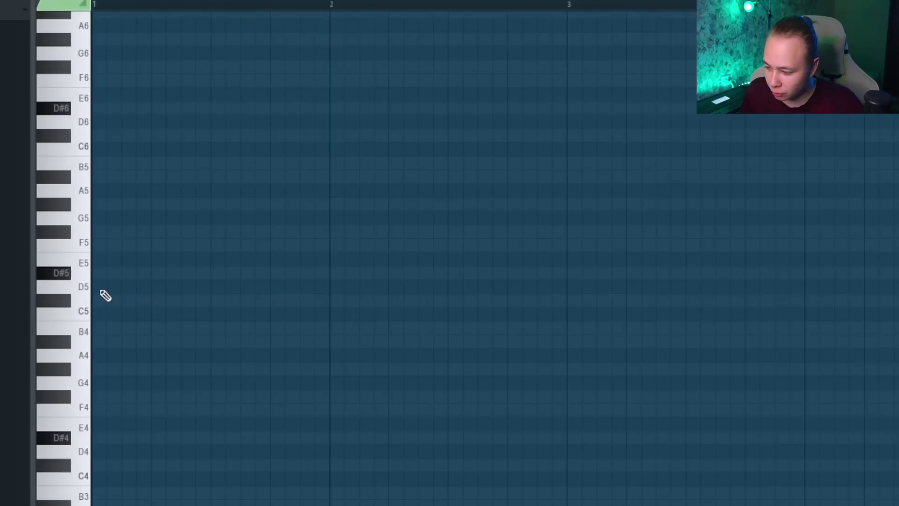
pyautogui.scroll(-3, 105, 295)
pyautogui.click(136, 289)
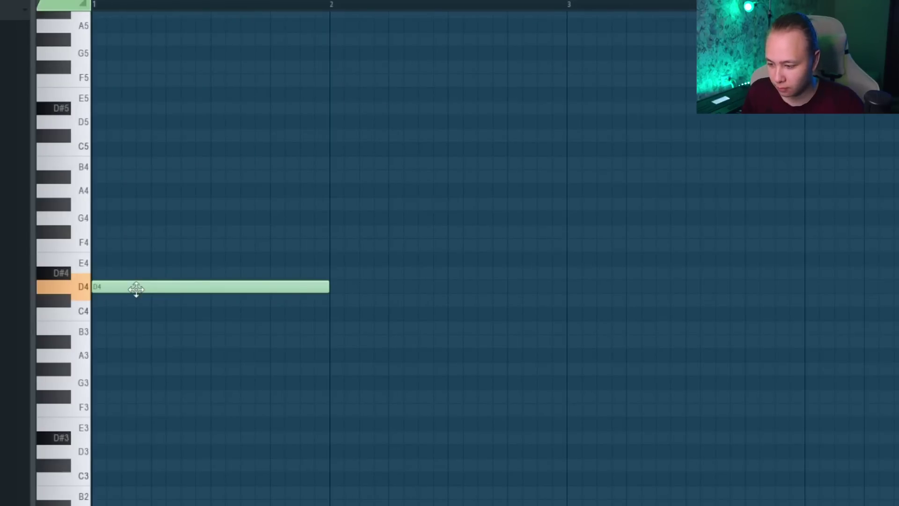
pyautogui.moveTo(334, 261); pyautogui.dragTo(399, 286)
pyautogui.moveTo(423, 286); pyautogui.dragTo(449, 286)
pyautogui.click(456, 245)
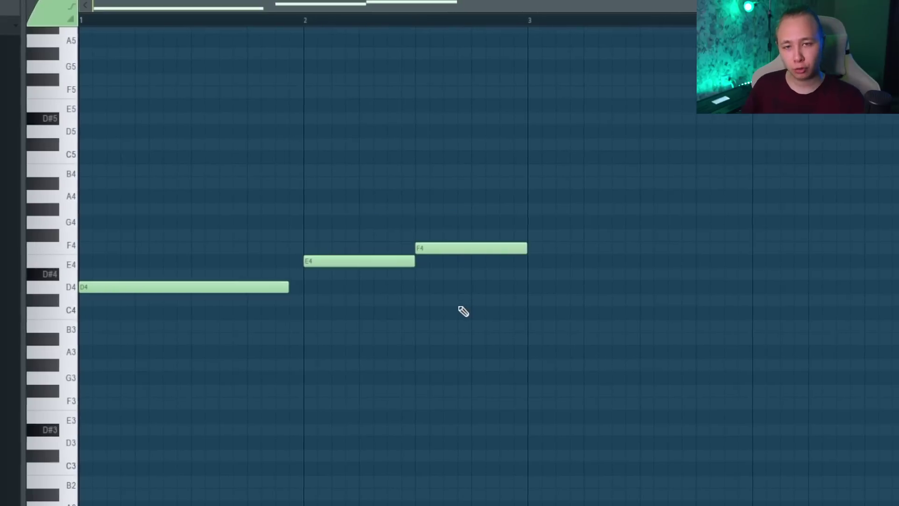
pyautogui.click(559, 289)
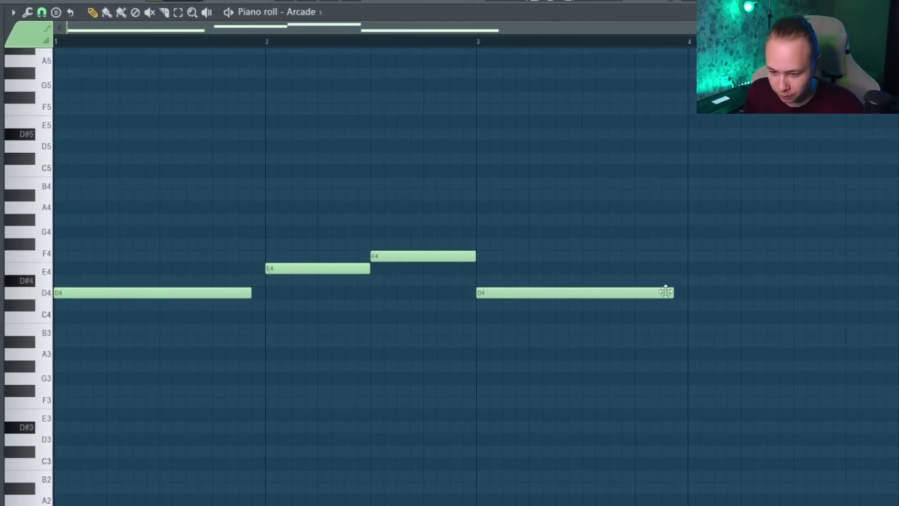
# Fill bar 4 of the Arcade pattern with half-bar B4 and C6 notes and play it
pyautogui.scroll(2, 692, 234)
pyautogui.click(695, 219)
pyautogui.moveTo(698, 218); pyautogui.dragTo(785, 219)
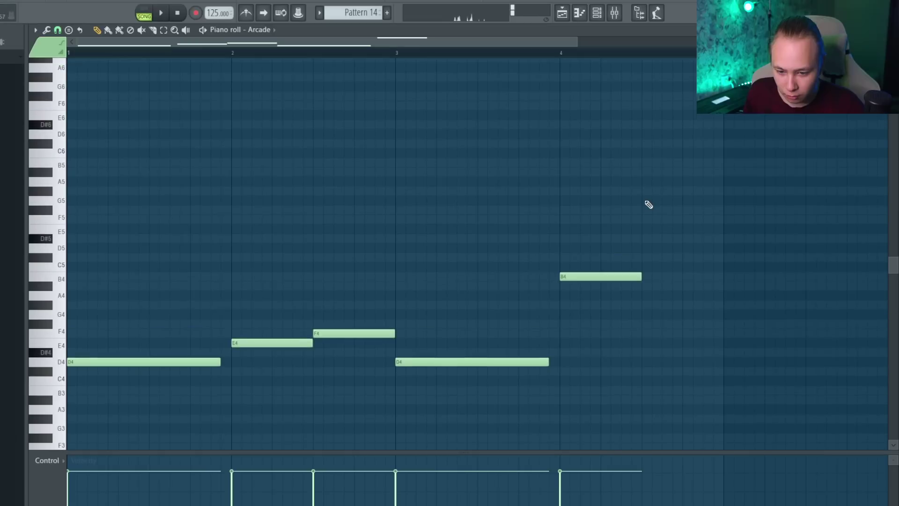
pyautogui.click(654, 153)
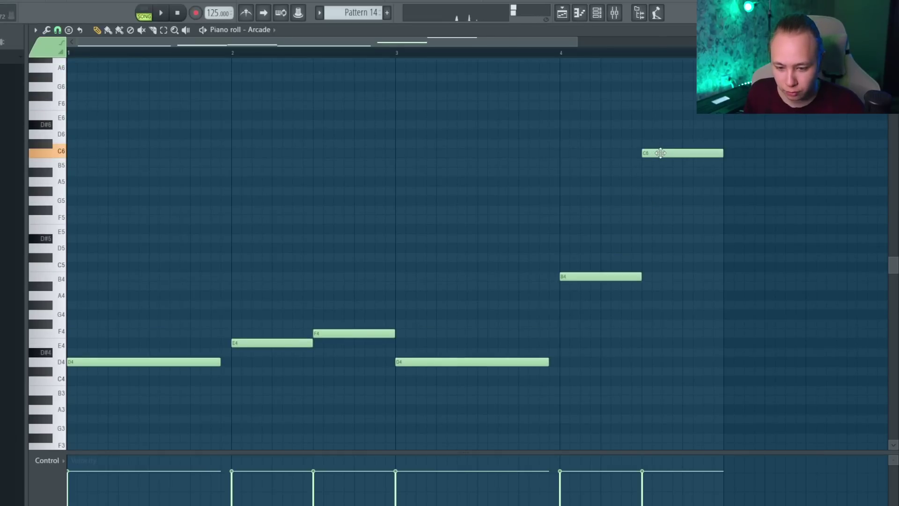
pyautogui.press('space')
pyautogui.scroll(-1, 297, 287)
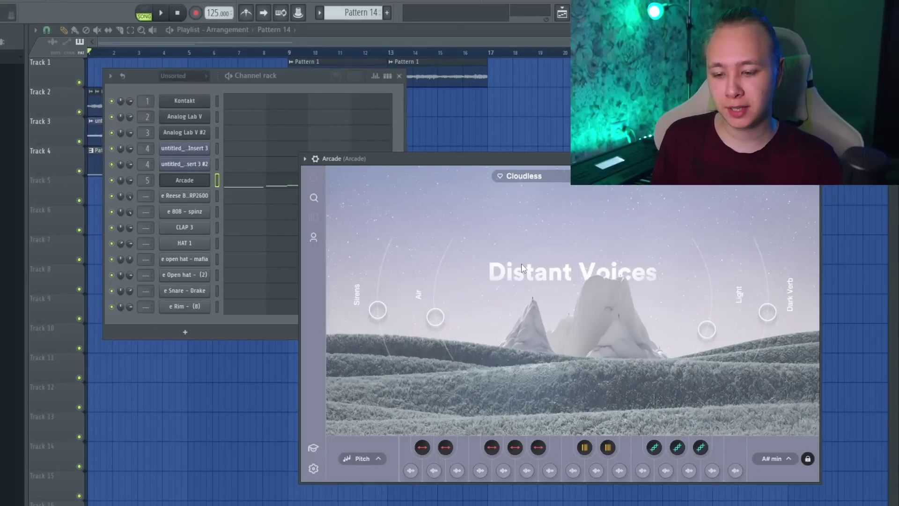
# Check the Arcade key setting, render and replace Pattern 14 as an audio clip, and play the arrangement
pyautogui.click(774, 459)
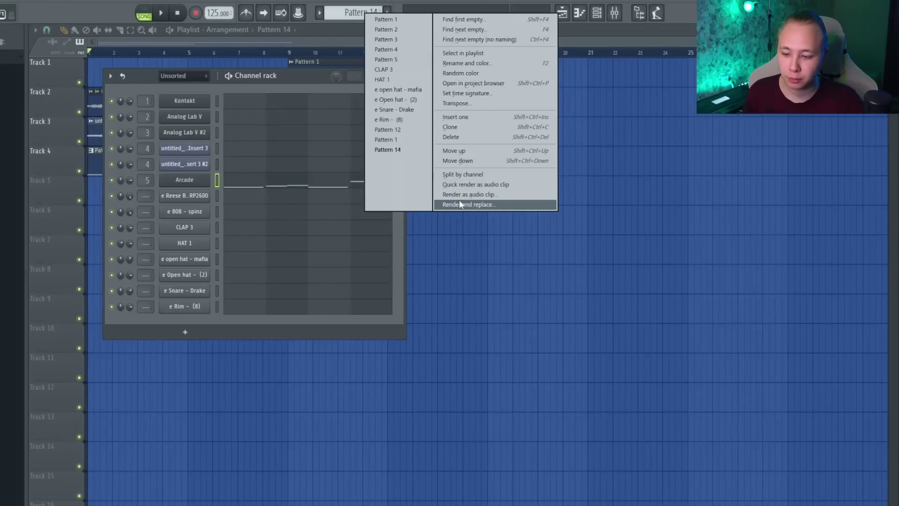
pyautogui.click(460, 204)
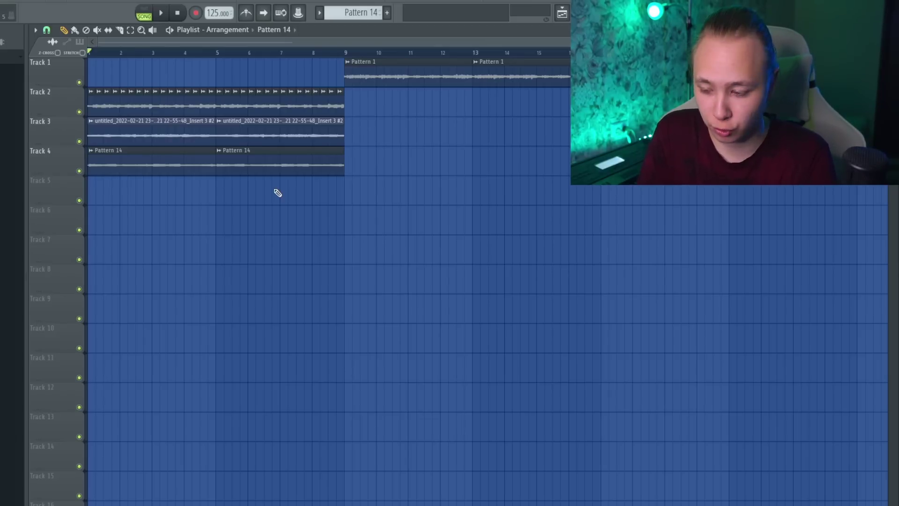
pyautogui.press('space')
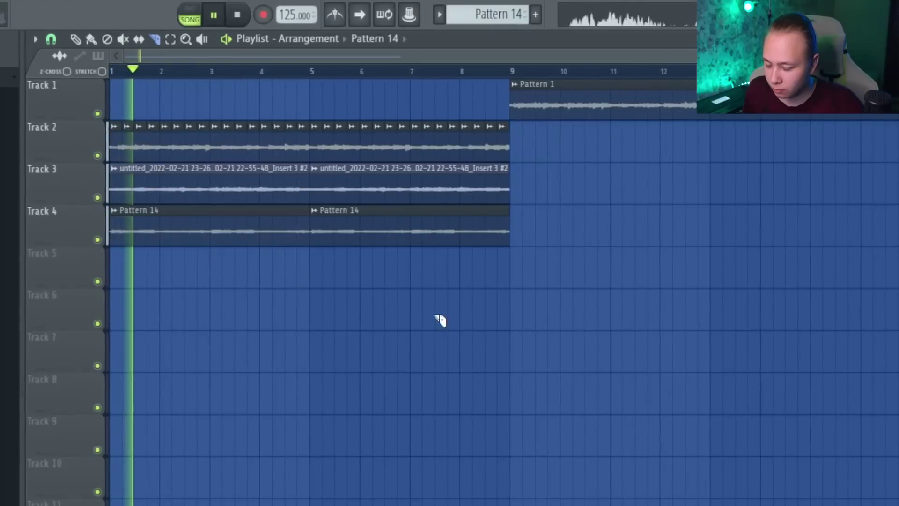
# Chop bar 2 out of the Pattern 14 clip on Track 4, repeat the chopped clip from bar 5 and play it soloed
pyautogui.press('p')
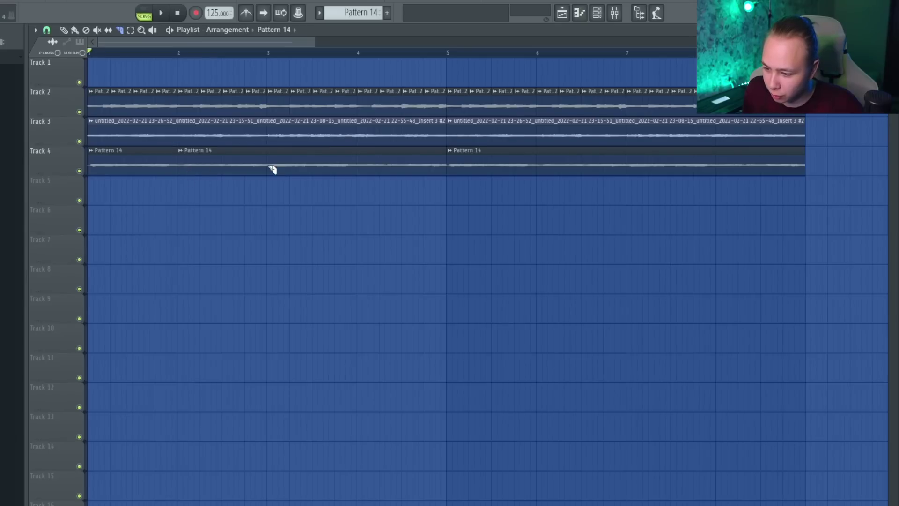
pyautogui.rightClick(232, 168)
pyautogui.scroll(-4, 399, 183)
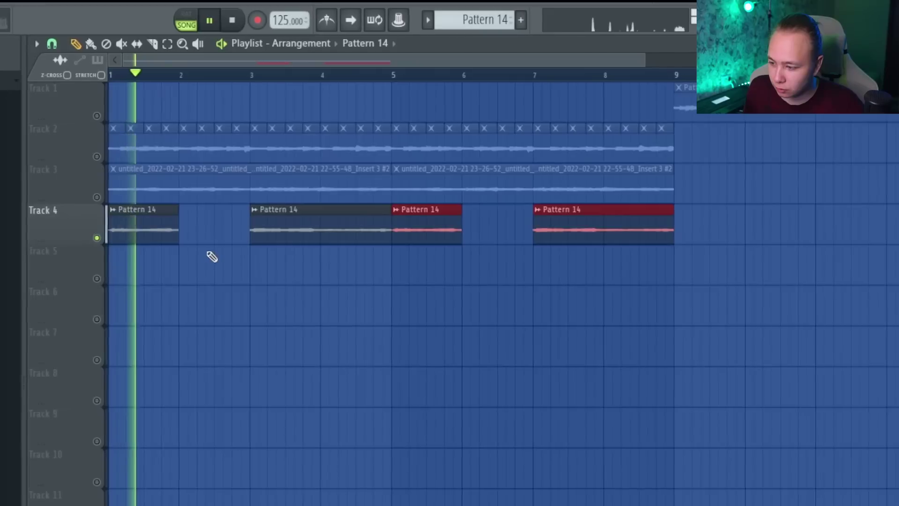
pyautogui.click(163, 185)
pyautogui.press('space')
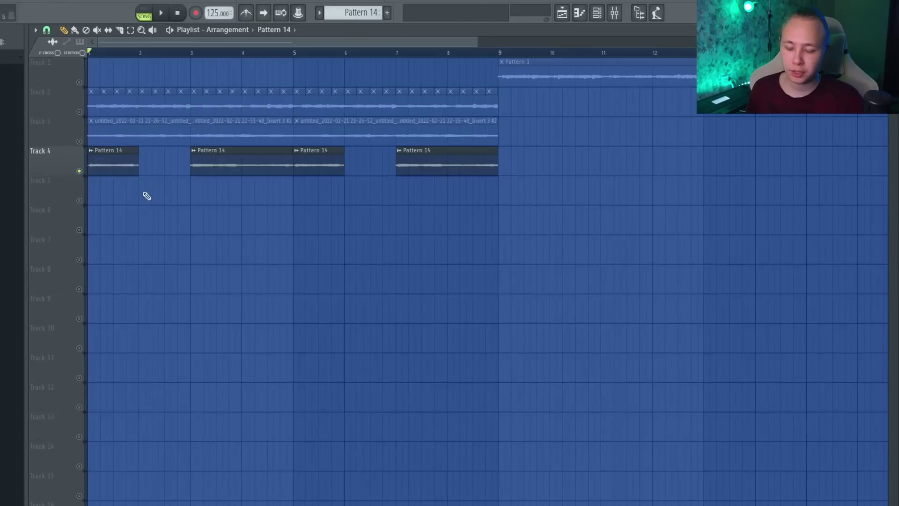
# Route the Pattern 14 clip to mixer track 11, add Fruity Delay 3 in slot 5 and lower its wet level
pyautogui.doubleClick(120, 165)
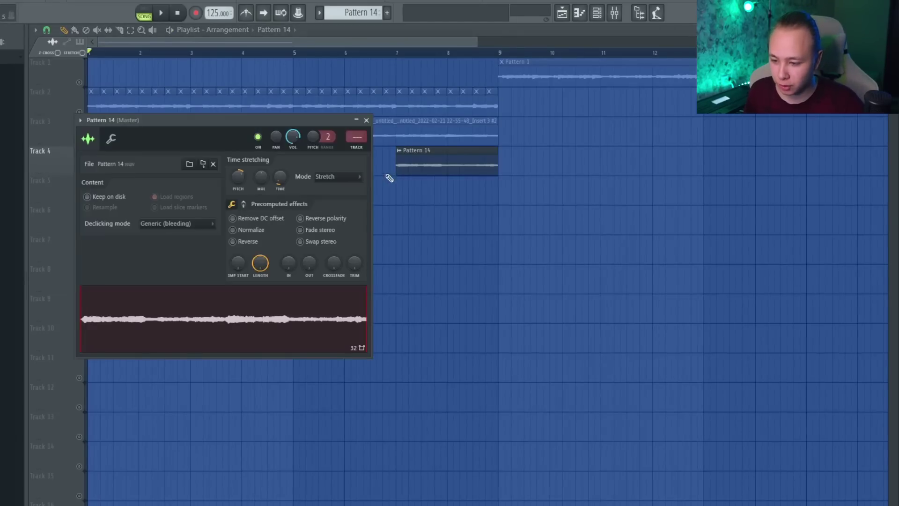
pyautogui.click(357, 148)
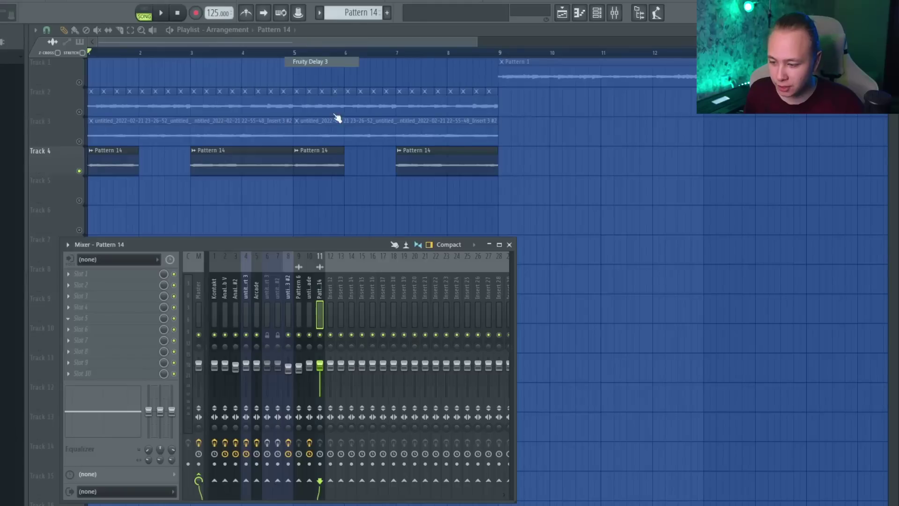
pyautogui.moveTo(490, 198); pyautogui.dragTo(489, 224)
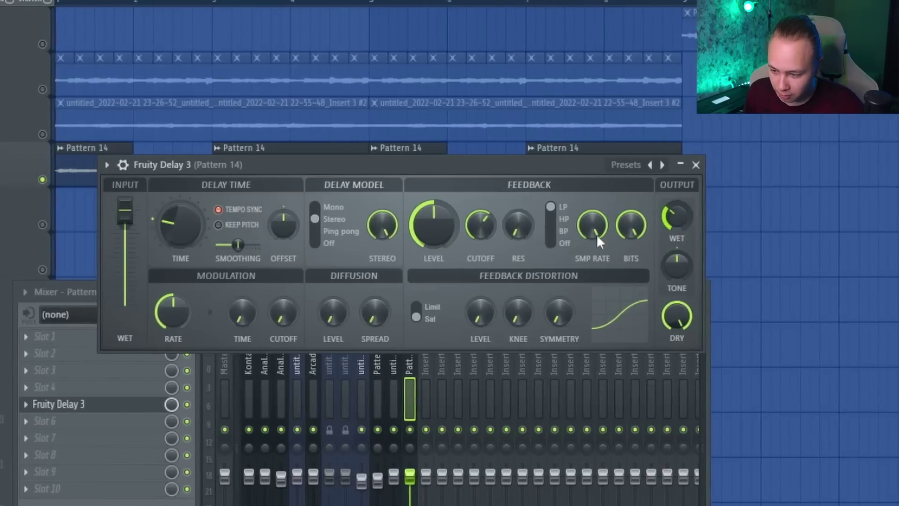
# Automate the Fruity Delay 3 mix level so it rises only over the bar 2 gap, and repeat the four-bar automation clip
pyautogui.rightClick(163, 320)
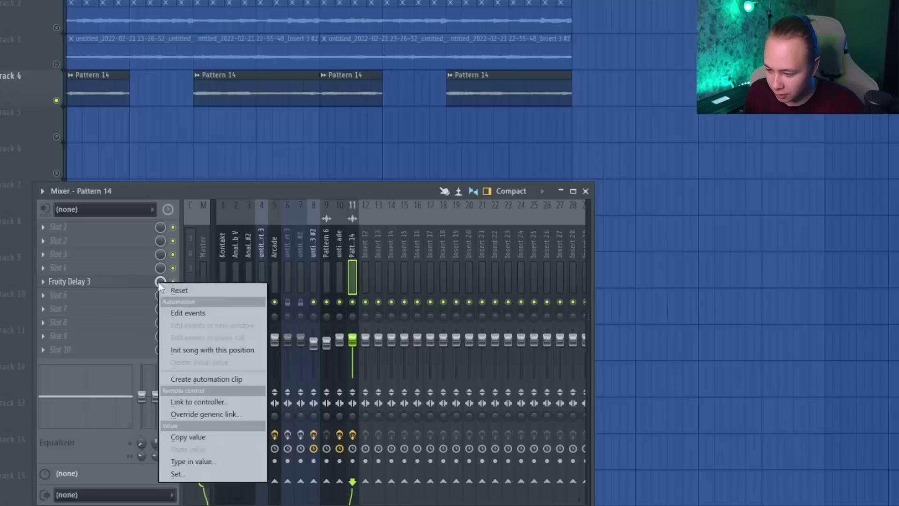
pyautogui.click(207, 379)
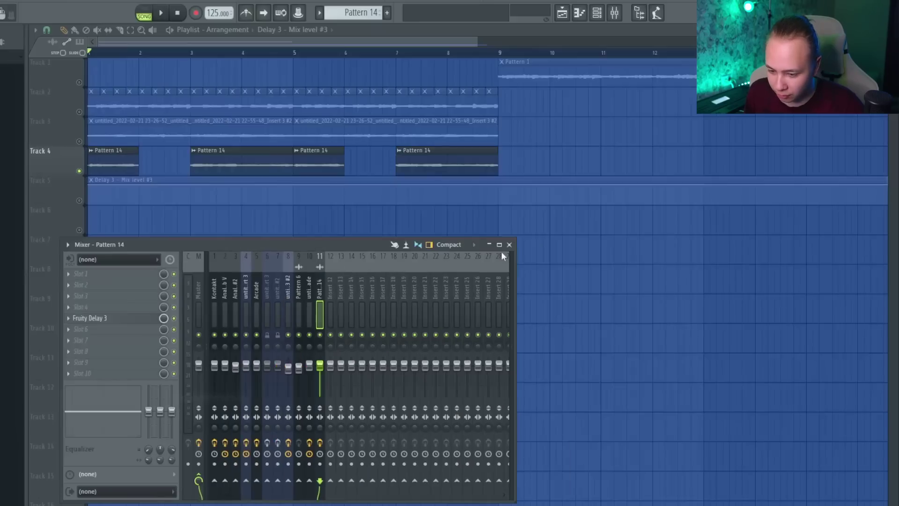
pyautogui.click(585, 192)
pyautogui.scroll(-3, 265, 147)
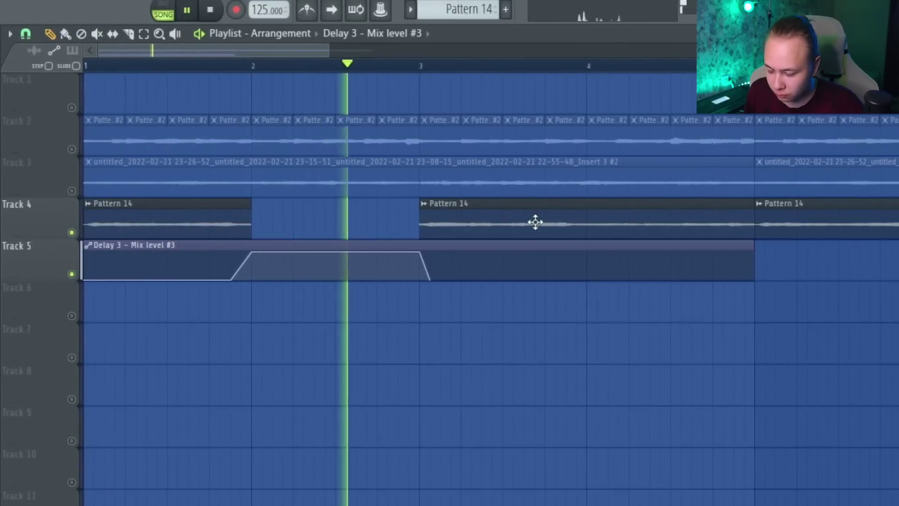
pyautogui.scroll(-2, 517, 233)
pyautogui.keyDown('ctrl'); pyautogui.click(456, 276); pyautogui.keyUp('ctrl')
pyautogui.hotkey('ctrl', 'b')
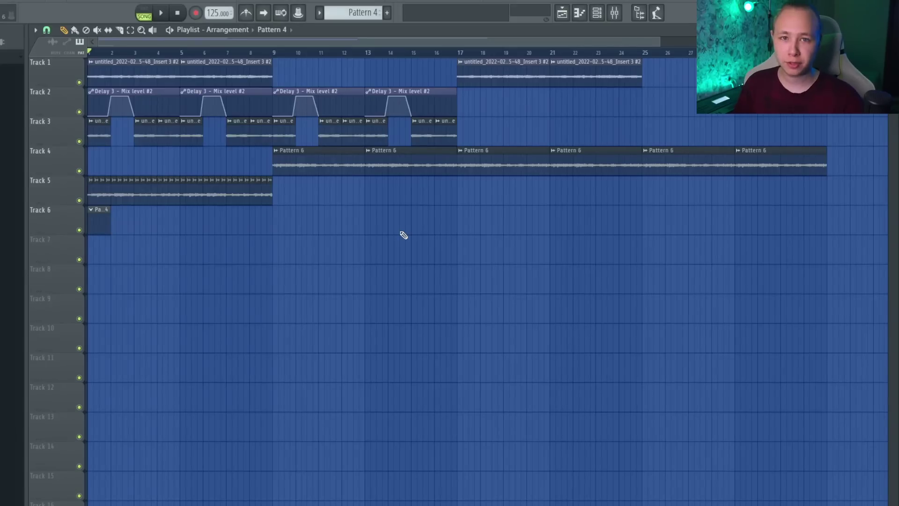
# Transpose the Reese Bass D#5 note in Pattern 4 down to A#4 in the piano roll
pyautogui.click(600, 19)
pyautogui.press('F7')
pyautogui.scroll(1, 148, 235)
pyautogui.scroll(-2, 111, 237)
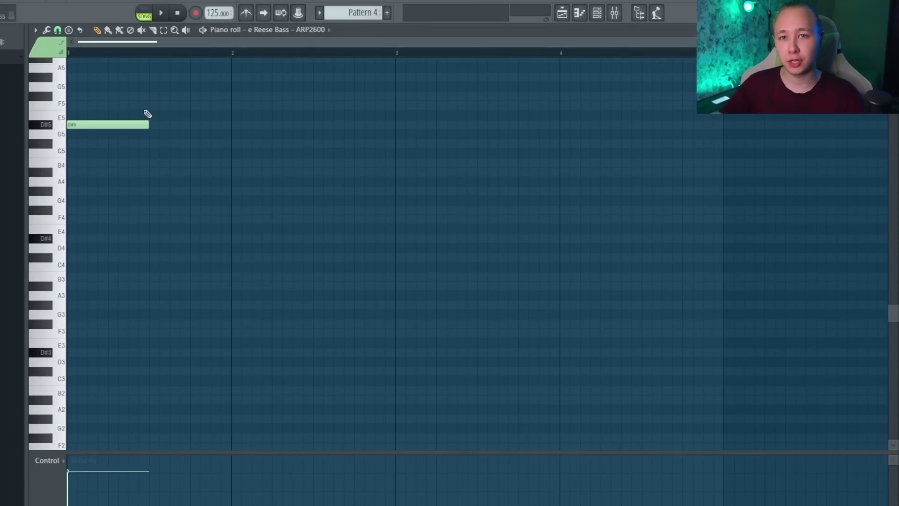
pyautogui.scroll(2, 161, 178)
pyautogui.moveTo(175, 168); pyautogui.dragTo(108, 208)
pyautogui.hotkey('shift', 'Down')
pyautogui.hotkey('shift', 'Down')
pyautogui.hotkey('shift', 'Down')
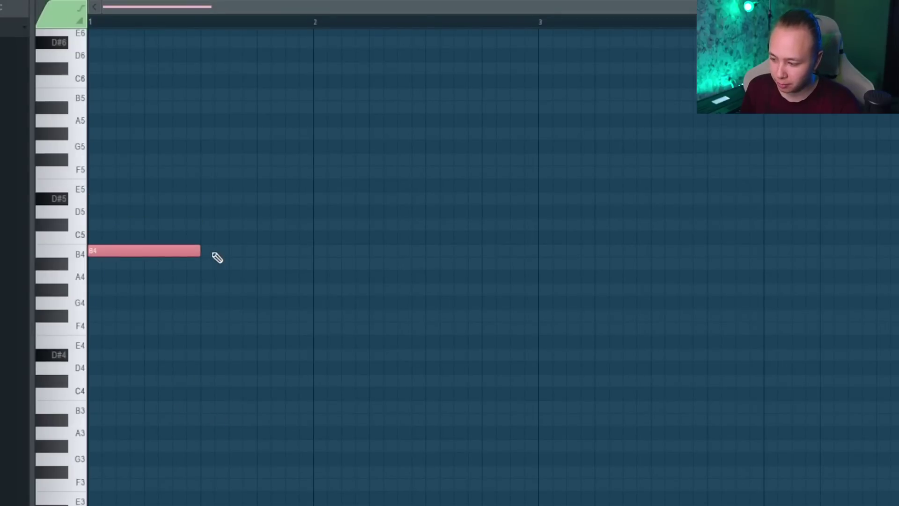
pyautogui.hotkey('shift', 'Down')
# Set the piano roll's scale highlighting to A# Minor Natural (Aeolian)
pyautogui.click(49, 27)
pyautogui.moveTo(60, 64)
pyautogui.moveTo(175, 261)
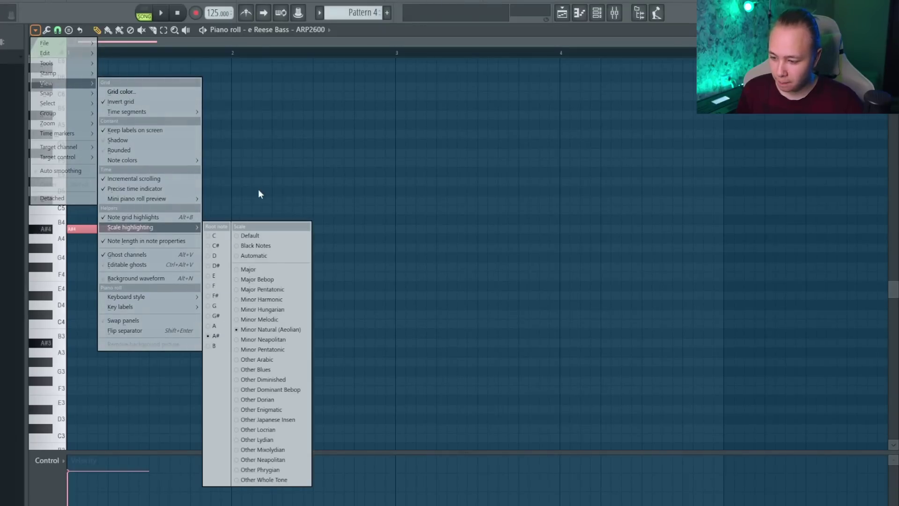
pyautogui.click(262, 193)
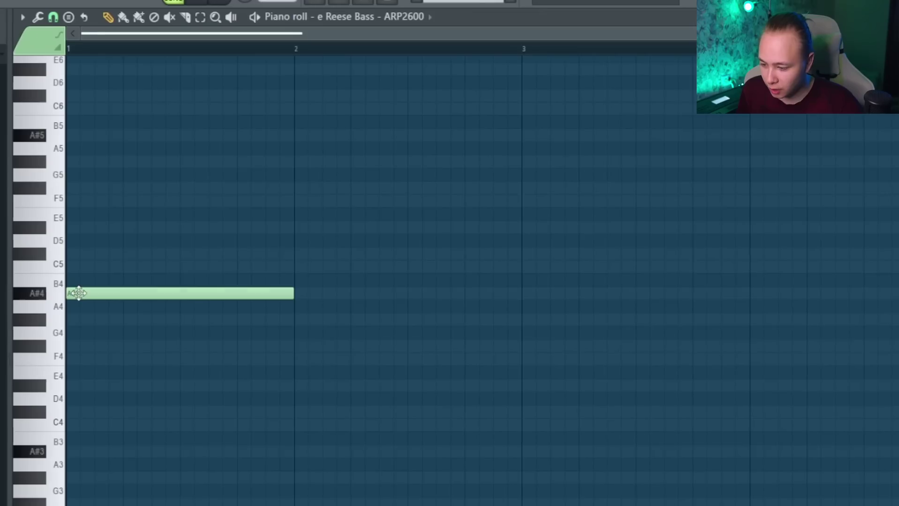
# Build the four-bar Reese Bass line from one-bar notes on A#3, A#3, F#4 and G#4
pyautogui.moveTo(78, 293); pyautogui.dragTo(315, 283)
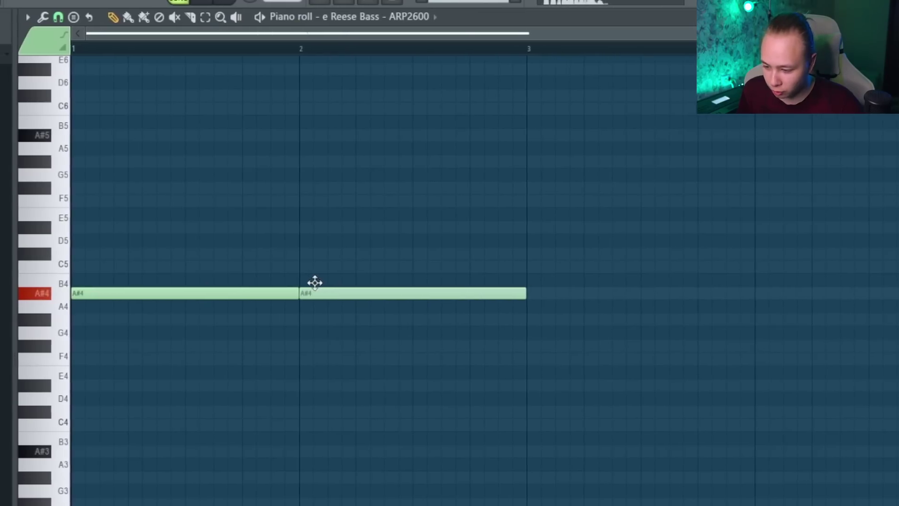
pyautogui.click(450, 349)
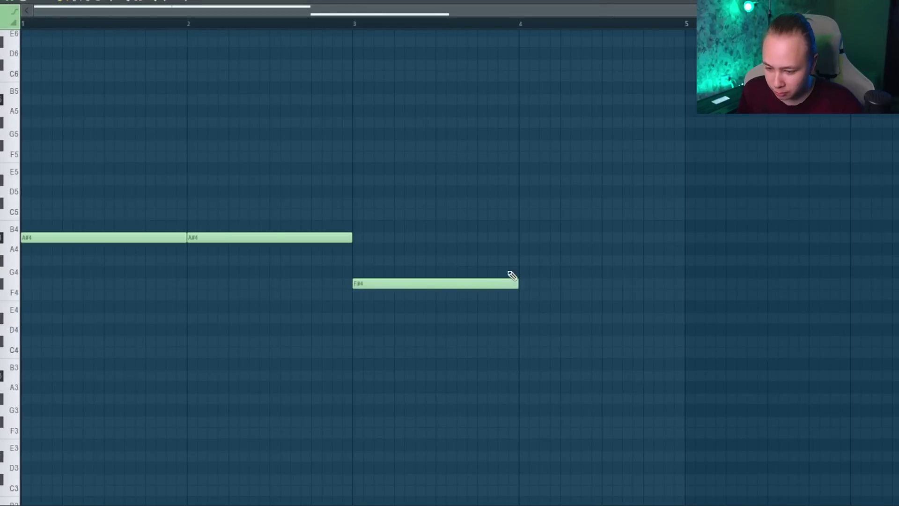
pyautogui.click(522, 260)
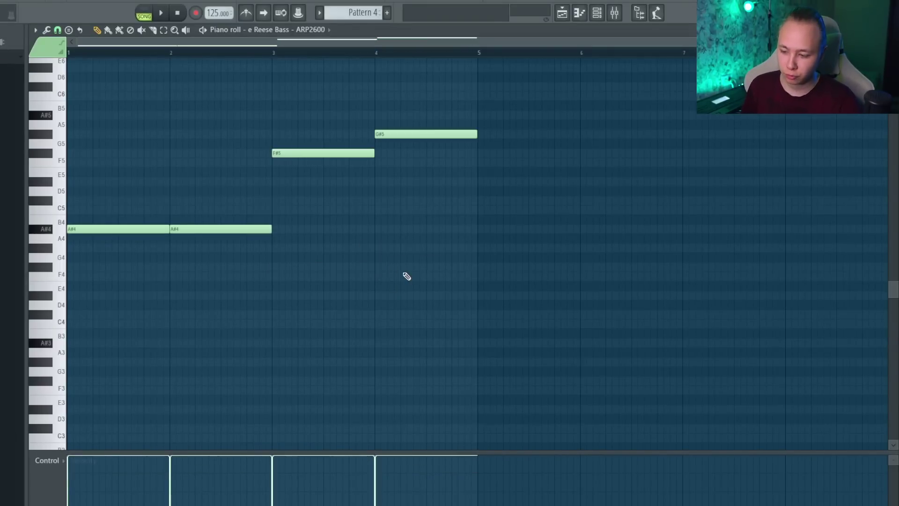
pyautogui.hotkey('ctrl', 'Down')
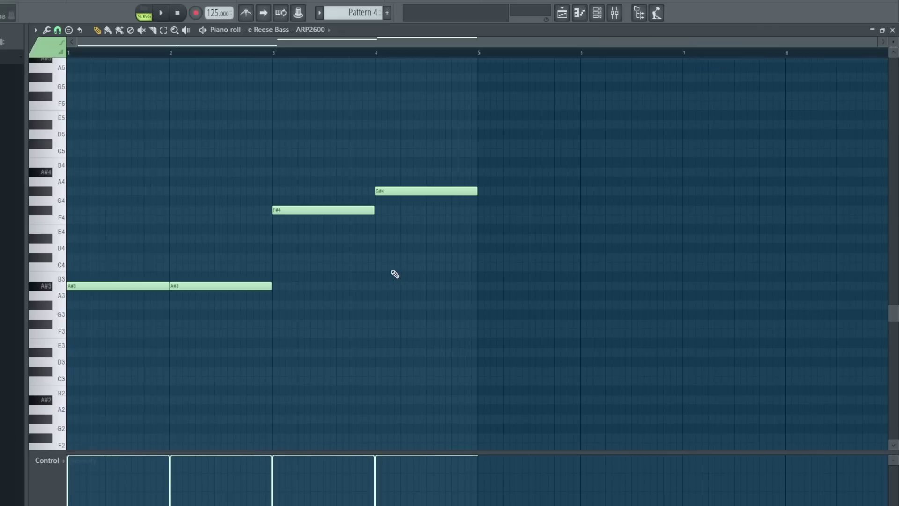
# Play the bass line and replace the two A#3 notes with a single note lasting two bars
pyautogui.press('space')
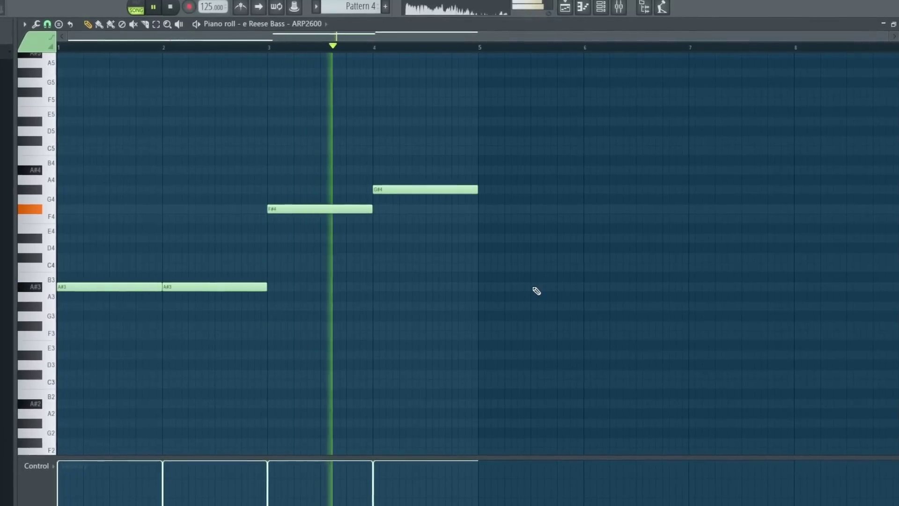
pyautogui.rightClick(216, 287)
pyautogui.moveTo(162, 287); pyautogui.dragTo(267, 287)
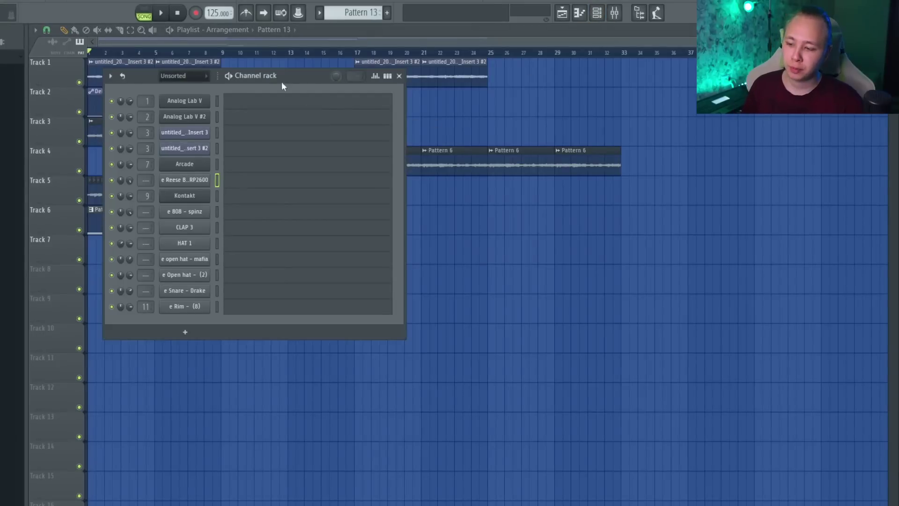
# Fill the hi hat - Overused channel of Pattern 13 with evenly spaced C5 notes, eight per bar, by repeating the note group
pyautogui.moveTo(282, 82); pyautogui.dragTo(466, 94)
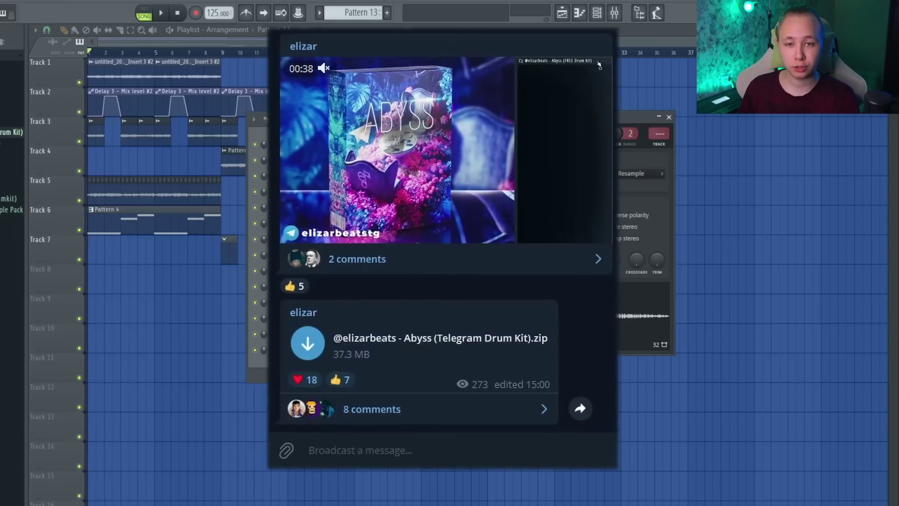
pyautogui.click(338, 272)
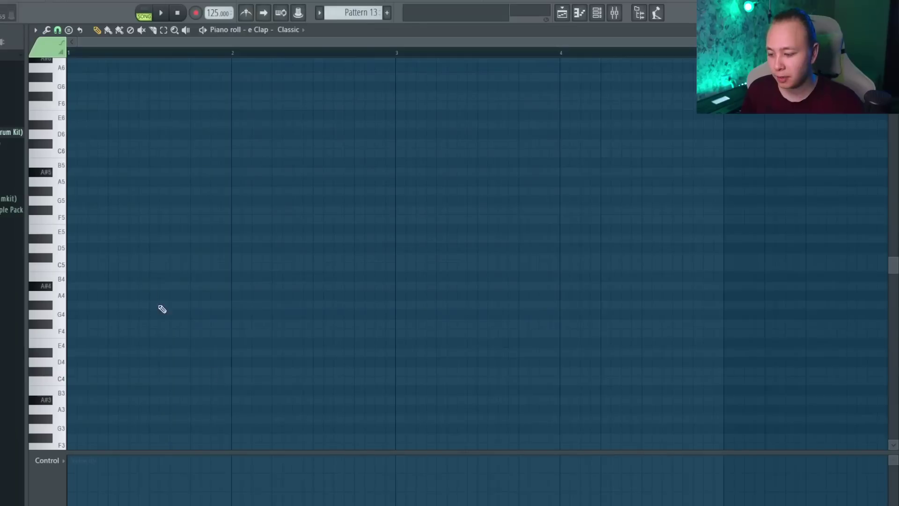
pyautogui.hotkey('ctrl', 'a')
pyautogui.hotkey('ctrl', 'b')
pyautogui.hotkey('ctrl', 'b')
pyautogui.hotkey('ctrl', 'b')
pyautogui.hotkey('ctrl', 'b')
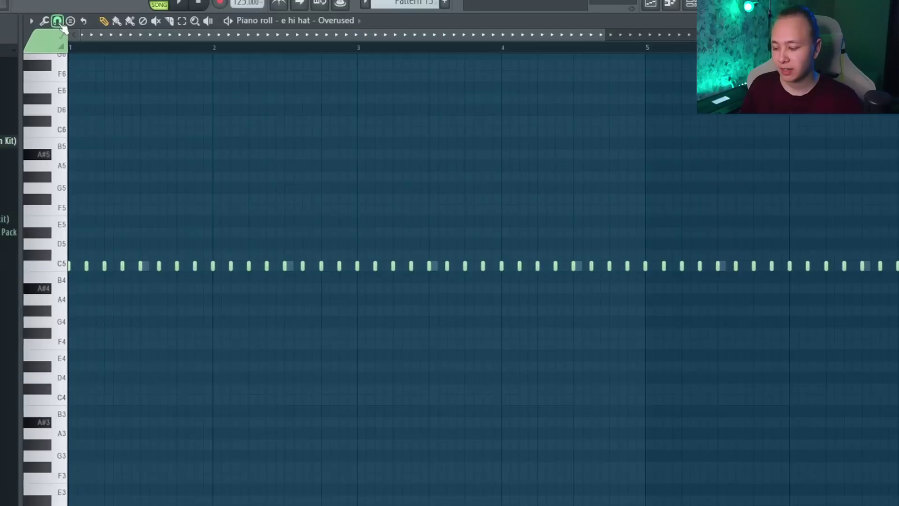
# Set the snap for the hi-hat piano roll to 1/6 beat
pyautogui.click(57, 21)
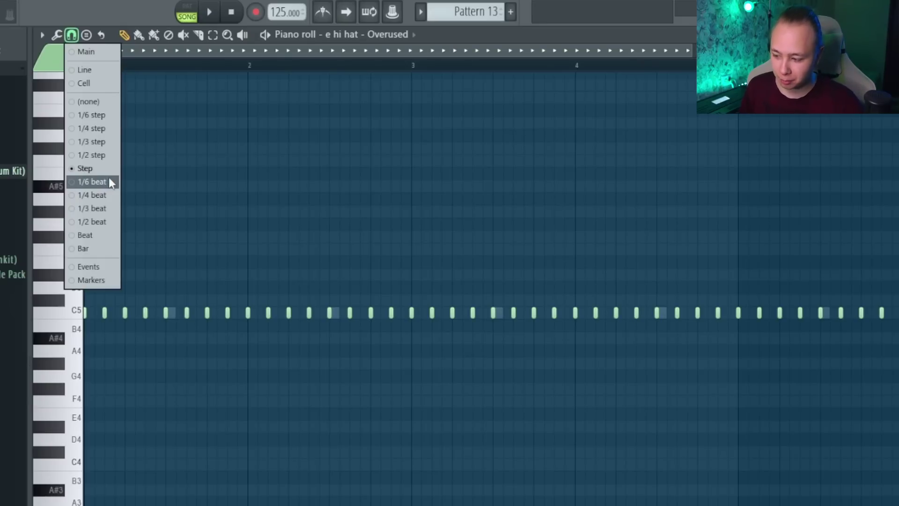
pyautogui.click(109, 181)
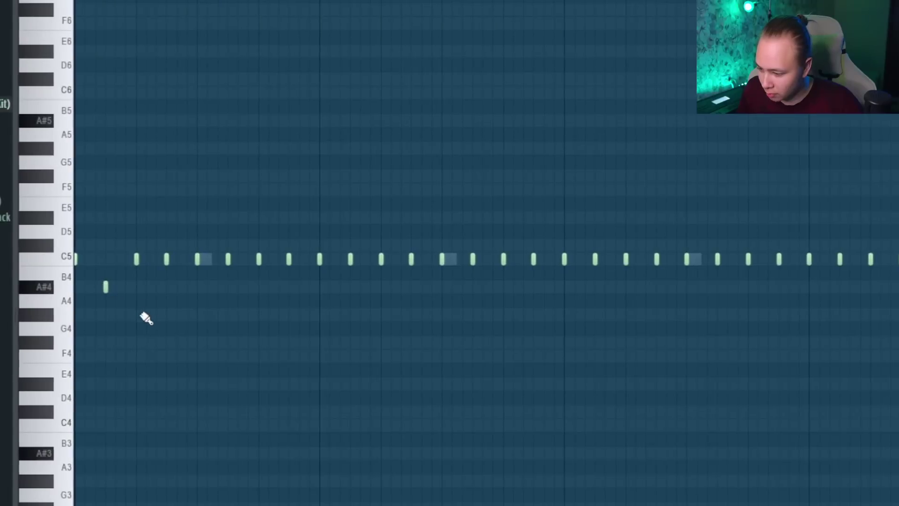
# Shape the start of the hi-hat pattern with a low A#4 note followed by a three-note roll on G#4
pyautogui.click(104, 277)
pyautogui.click(159, 315)
pyautogui.press('space')
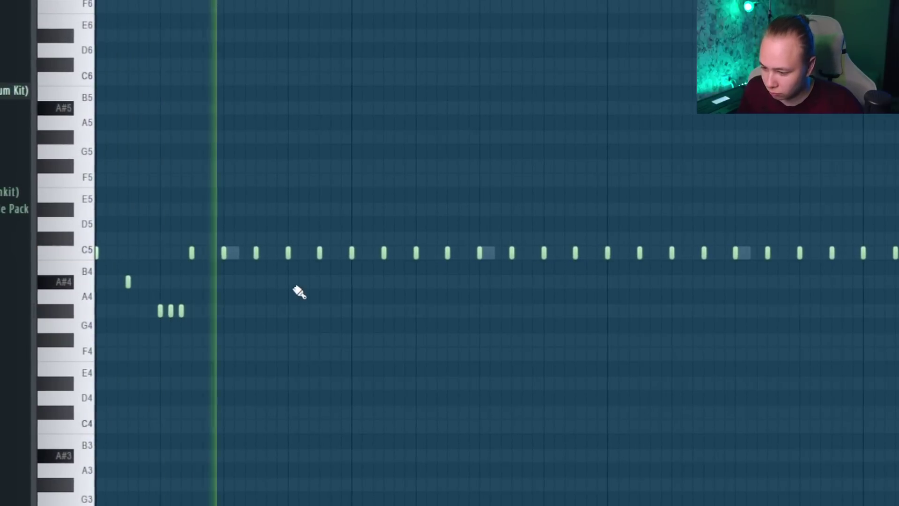
# Turn the hi-hat hit near the end of bar 1 into a three-note roll on A#4
pyautogui.moveTo(260, 259); pyautogui.dragTo(261, 287)
pyautogui.moveTo(271, 301); pyautogui.dragTo(281, 301)
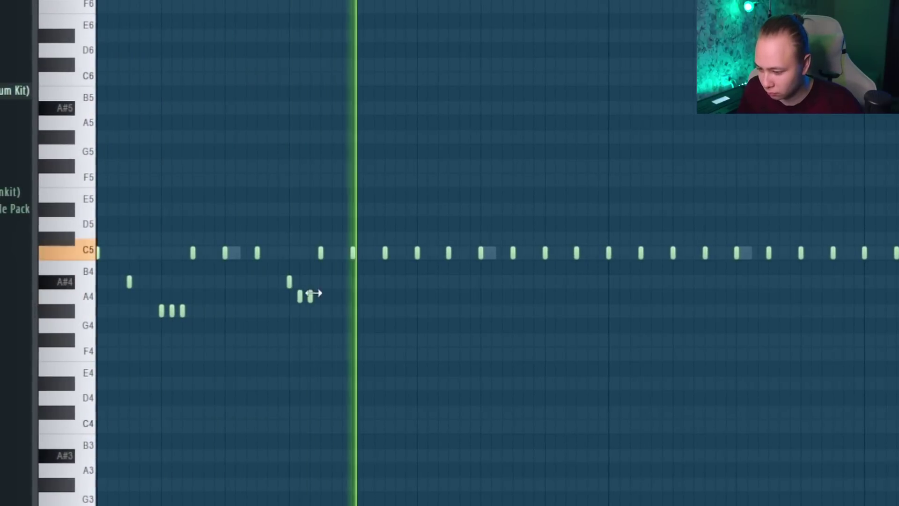
pyautogui.rightClick(310, 296)
pyautogui.rightClick(300, 296)
pyautogui.click(300, 283)
pyautogui.click(311, 284)
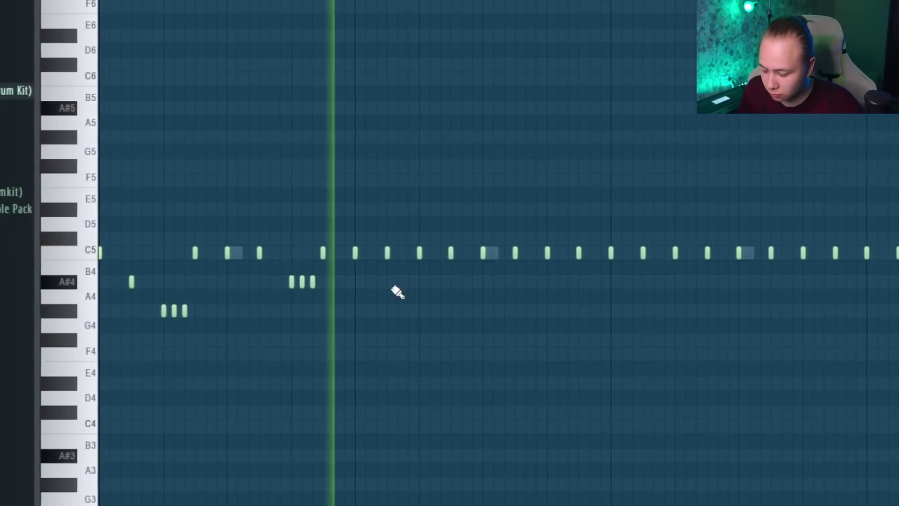
pyautogui.press('space')
# Add a very fast three-note C5 hi-hat roll on beat 2 of bar 2
pyautogui.moveTo(430, 254); pyautogui.dragTo(439, 256)
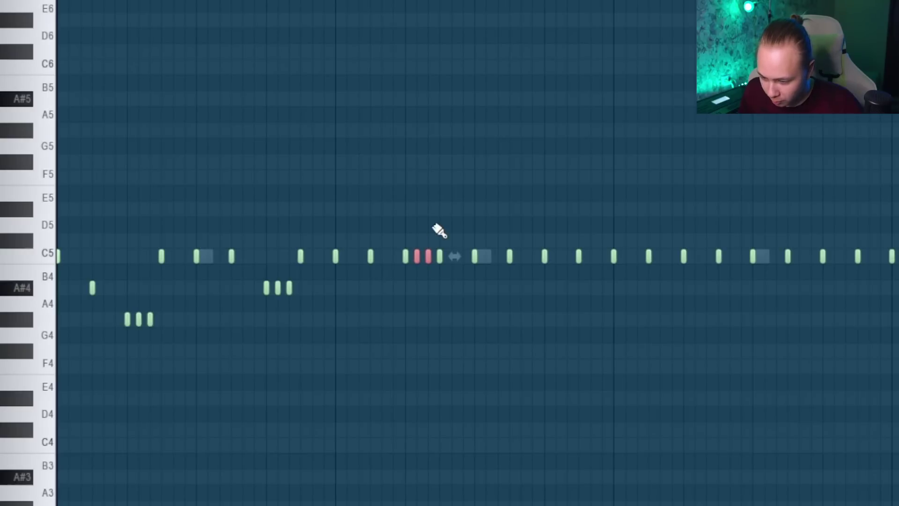
pyautogui.moveTo(435, 218); pyautogui.dragTo(396, 304)
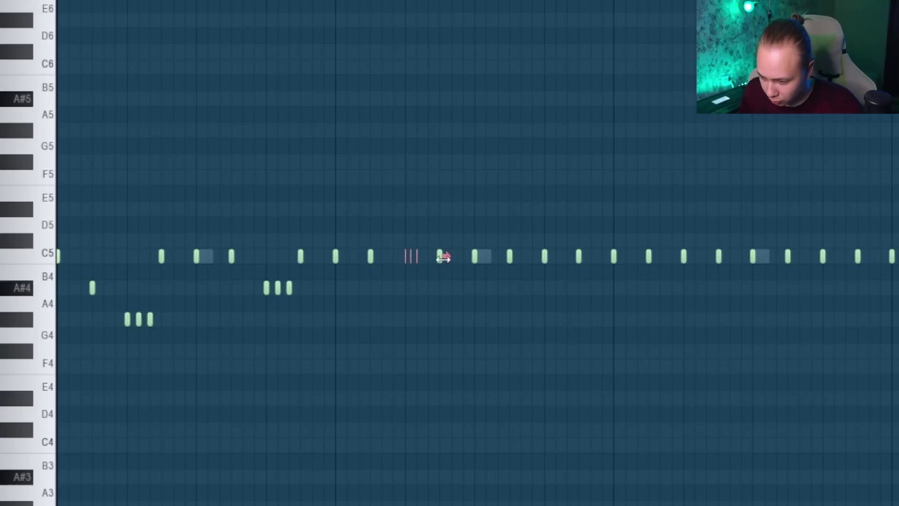
pyautogui.press('space')
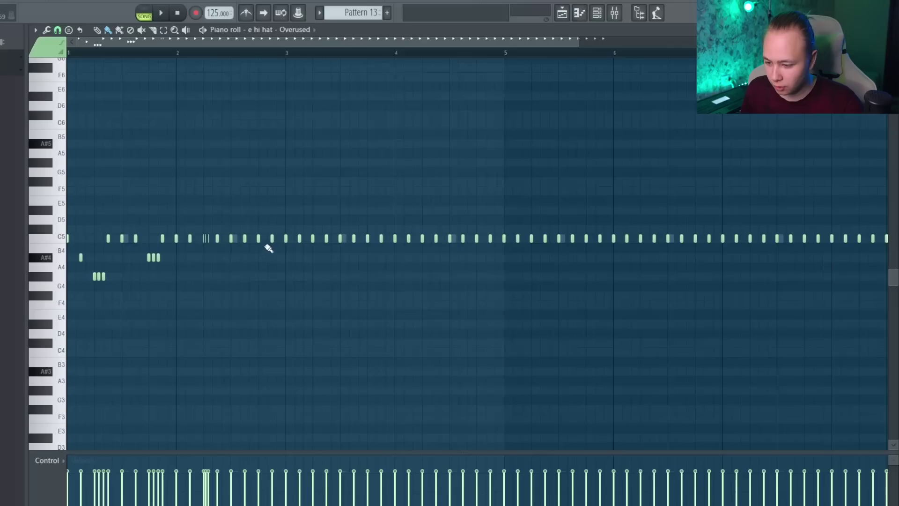
# Delete the hi-hat notes from bar 3 onward and repeat the remaining two-bar pattern through bar 8
pyautogui.scroll(-2, 276, 235)
pyautogui.moveTo(771, 337); pyautogui.dragTo(219, 179)
pyautogui.press('Delete')
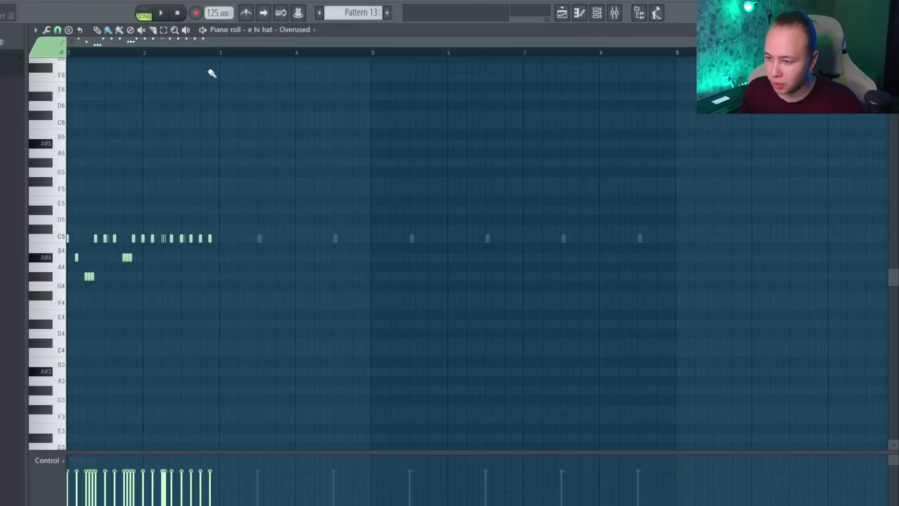
pyautogui.hotkey('ctrl', 'a')
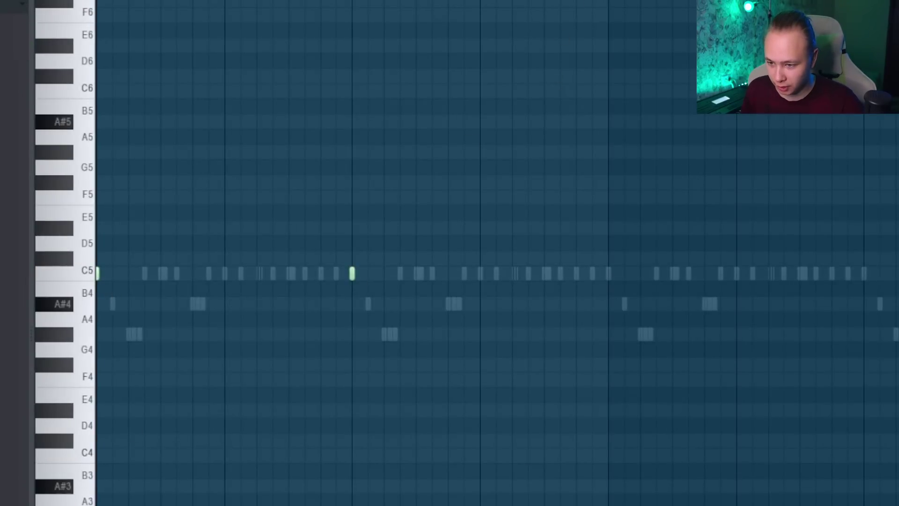
# Place C5 notes on beat 4 of bars 2 and 6 in the Open hat - (2) channel and play them
pyautogui.press('space')
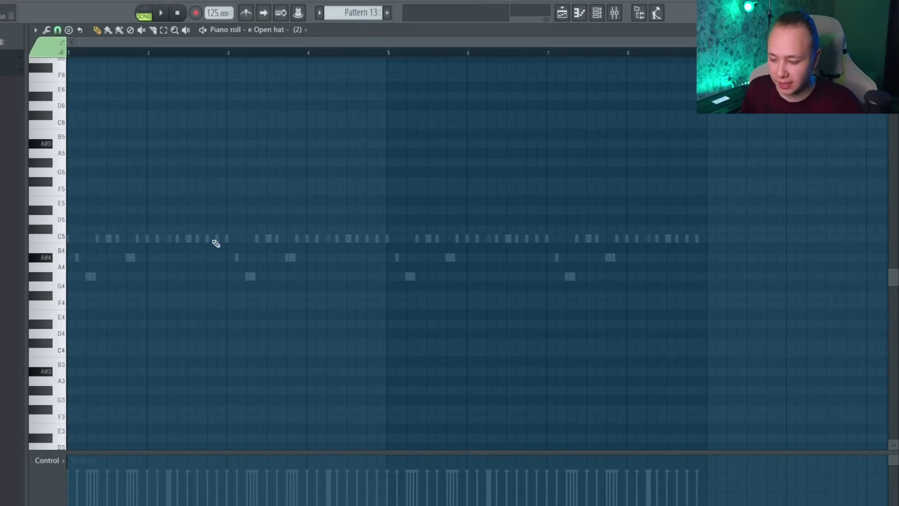
pyautogui.click(210, 239)
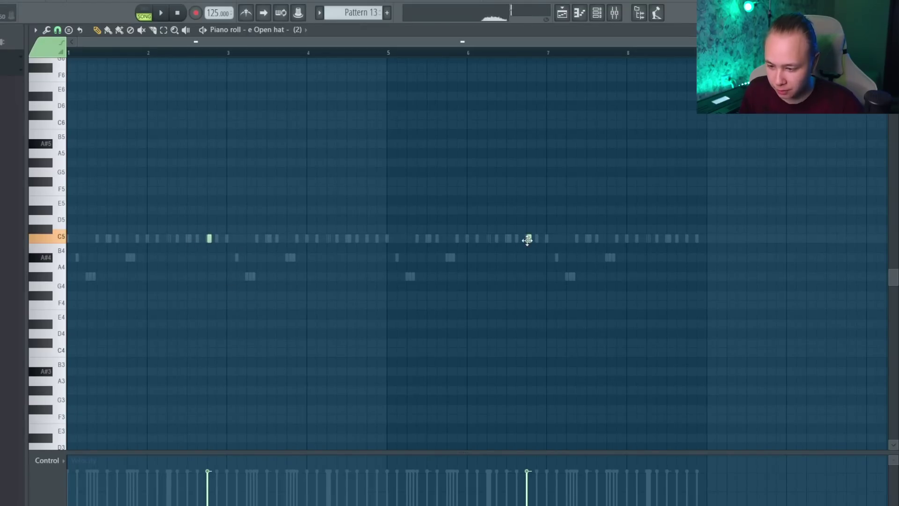
pyautogui.press('space')
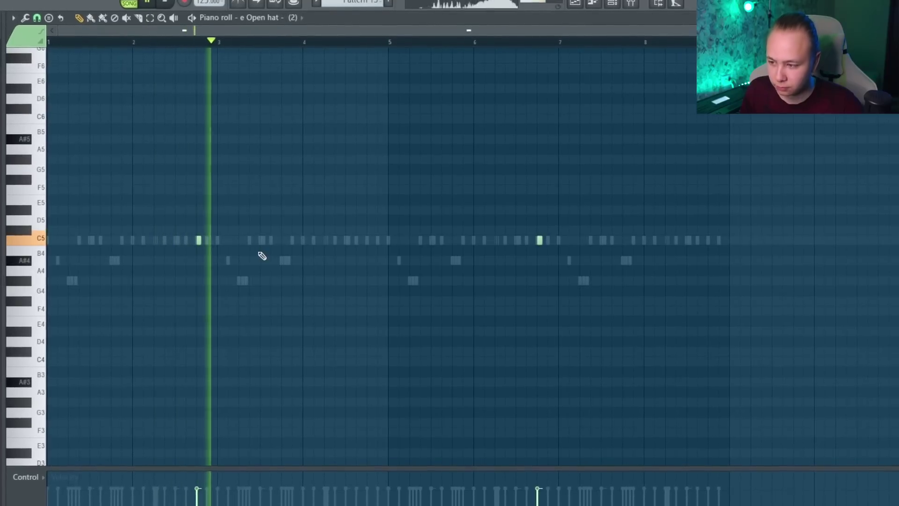
pyautogui.press('space')
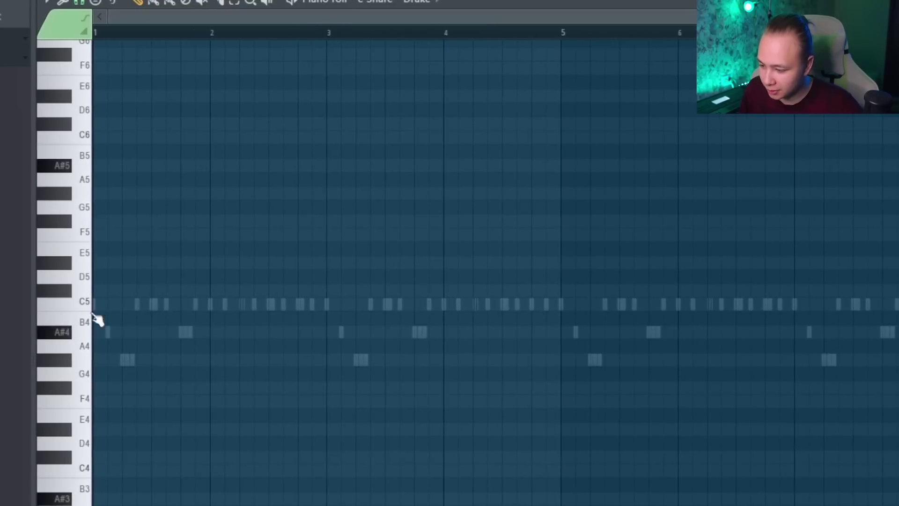
# Place C5 notes just after the start of bars 2 and 4 in the Snare - Drake channel while playing the beat
pyautogui.press('space')
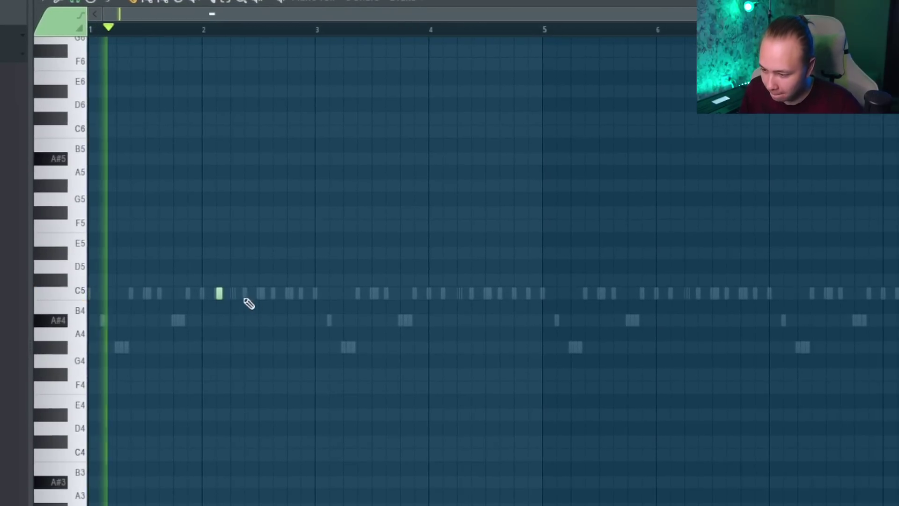
pyautogui.click(218, 294)
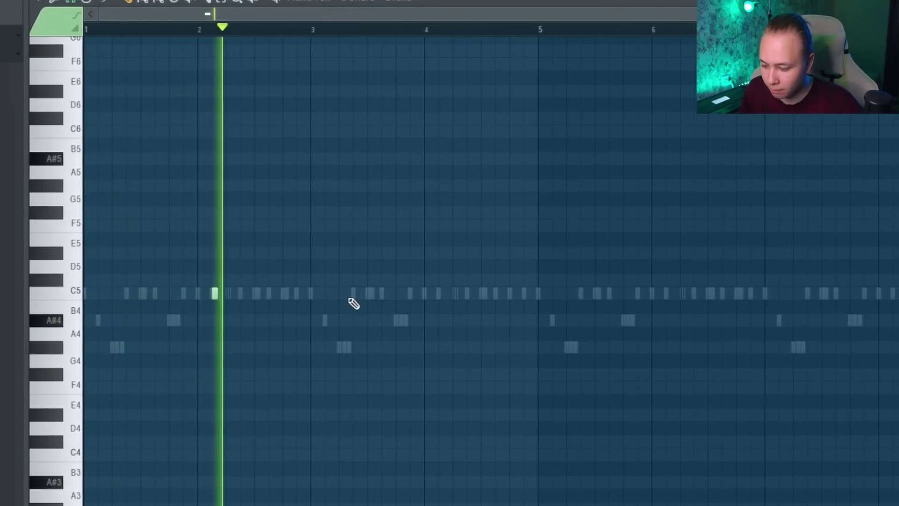
pyautogui.click(436, 293)
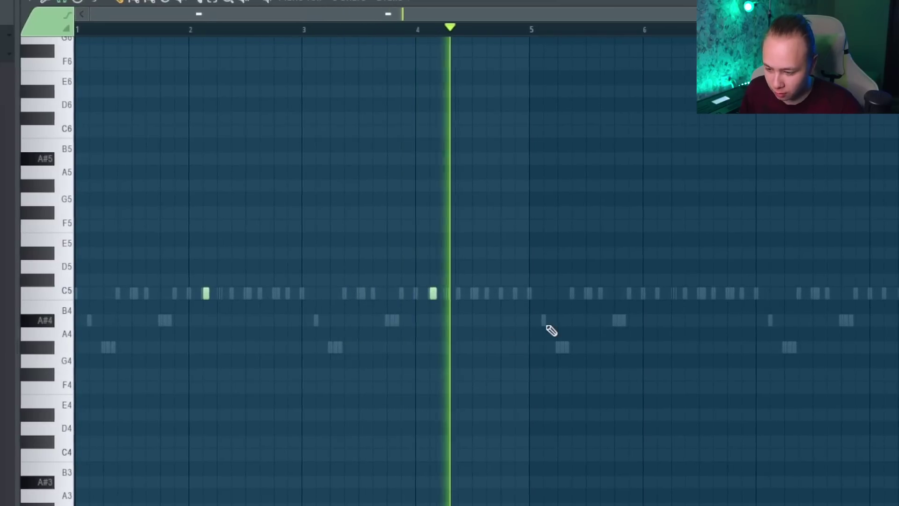
pyautogui.press('space')
# Add a three-note D5, D#5, D5 snare fill at the end of bar 4 and repeat the four-bar snare pattern
pyautogui.scroll(3, 498, 274)
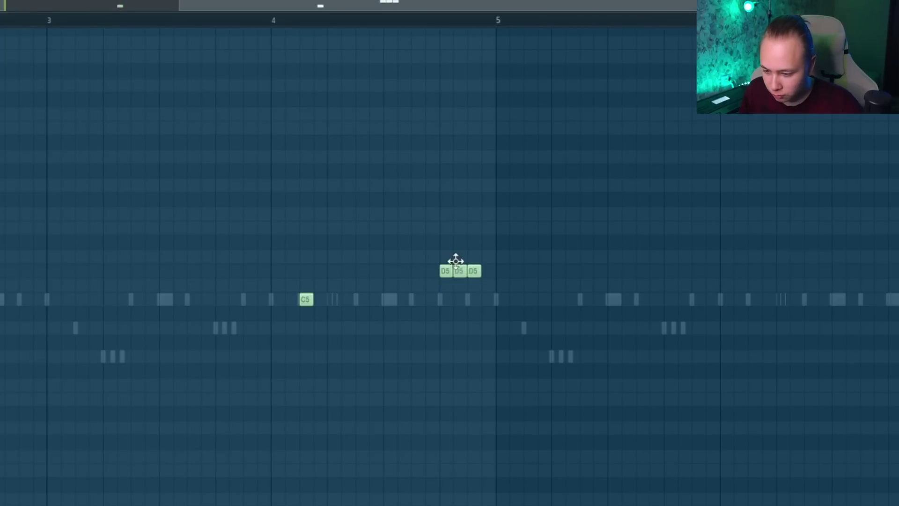
pyautogui.moveTo(456, 261); pyautogui.dragTo(456, 256)
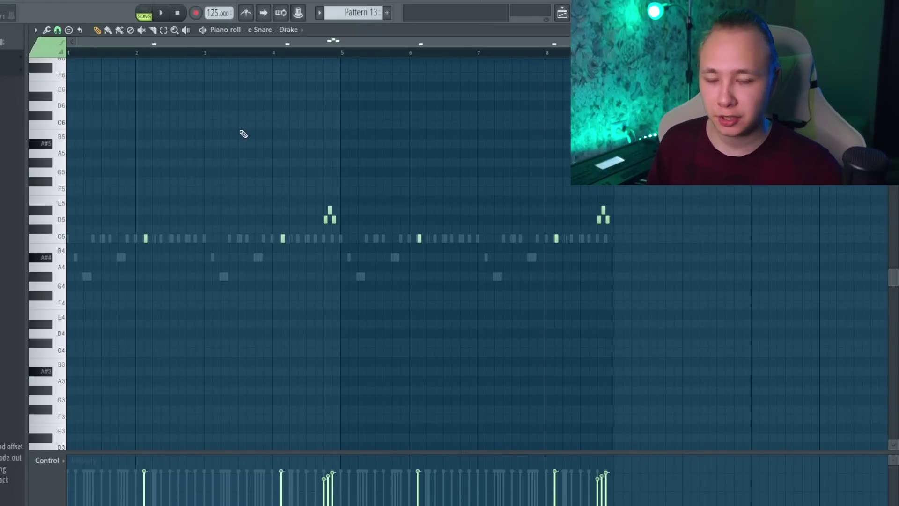
pyautogui.moveTo(119, 148); pyautogui.dragTo(639, 330)
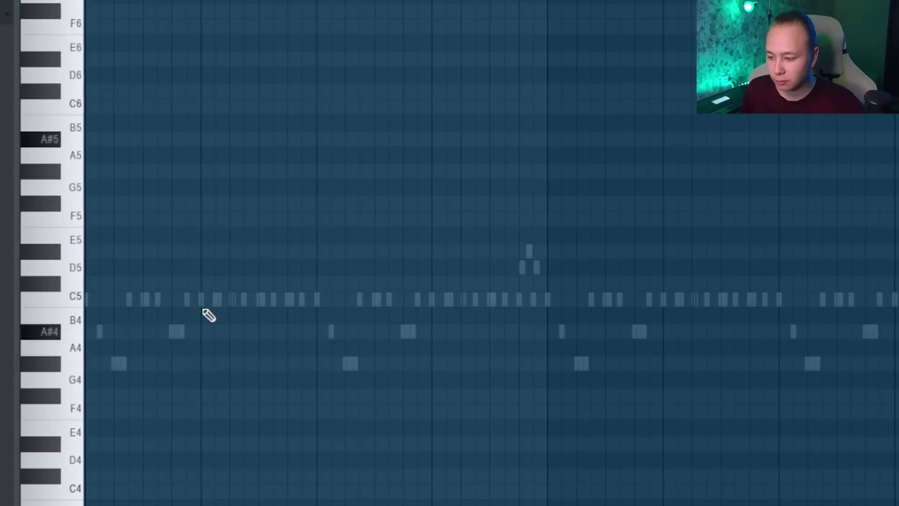
# Place C5 rim hits late in bars 1 and 3 and early in bar 4, and repeat the four bars
pyautogui.click(190, 300)
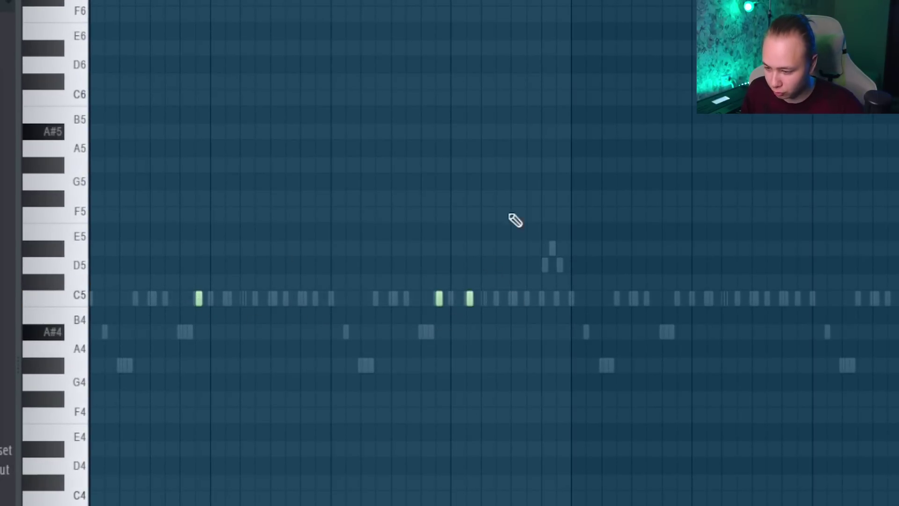
pyautogui.moveTo(373, 57); pyautogui.dragTo(72, 57)
pyautogui.hotkey('ctrl', 'b')
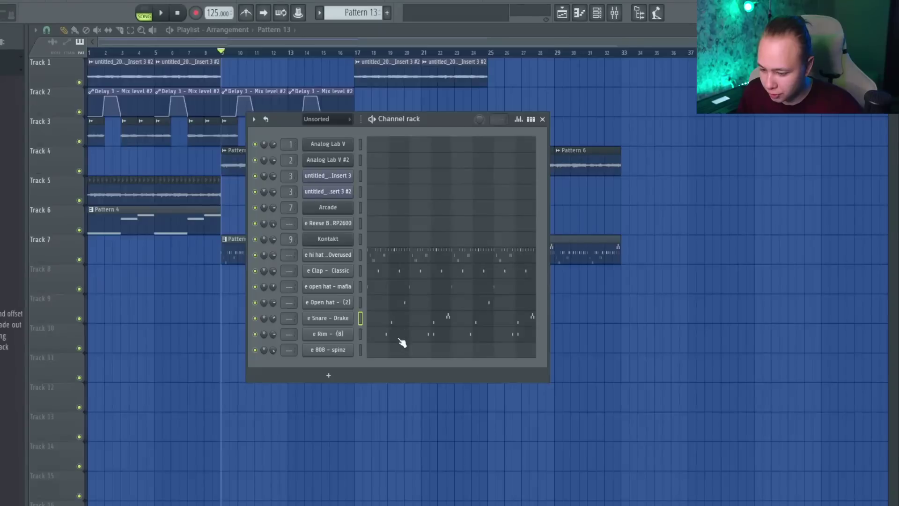
# Start the 808 - spinz line with four A#4 notes across bars 1 and 2 and two F#5 notes in bar 3
pyautogui.click(401, 339)
pyautogui.press('Escape')
pyautogui.click(408, 318)
pyautogui.moveTo(159, 252); pyautogui.dragTo(139, 238)
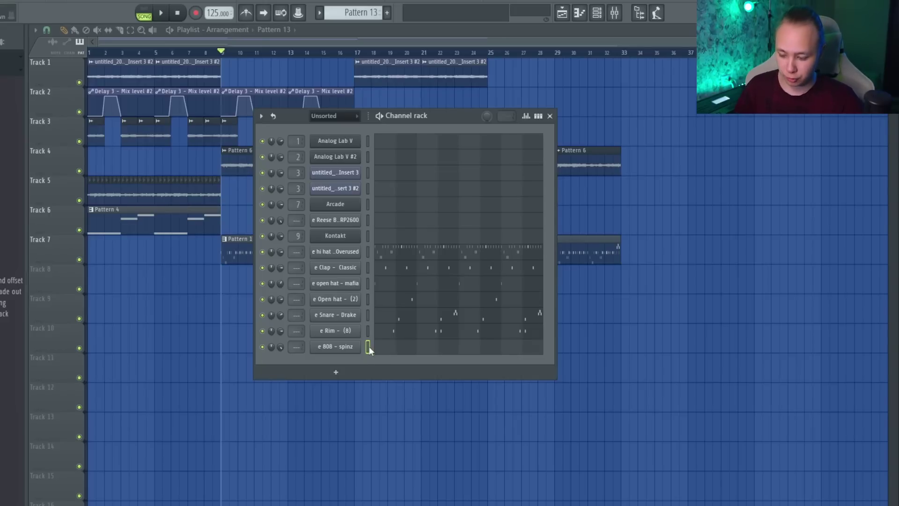
pyautogui.rightClick(361, 348)
pyautogui.click(332, 350)
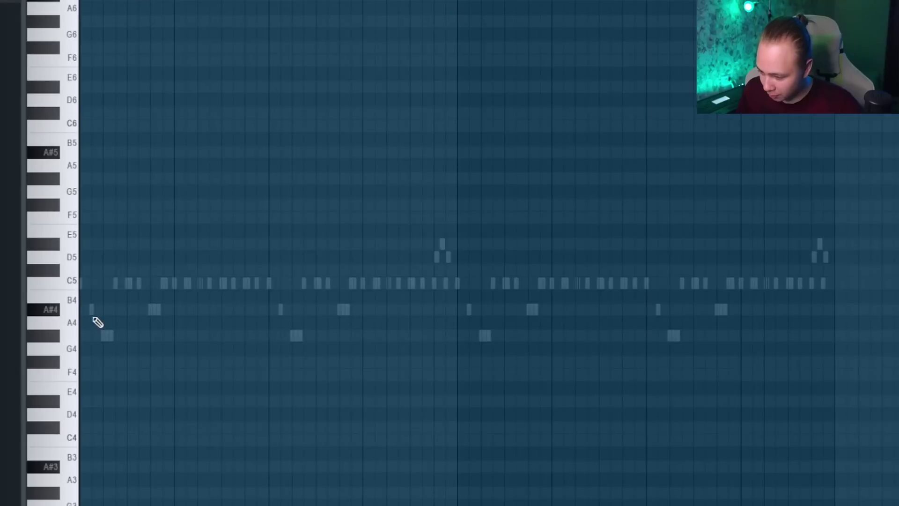
pyautogui.click(66, 268)
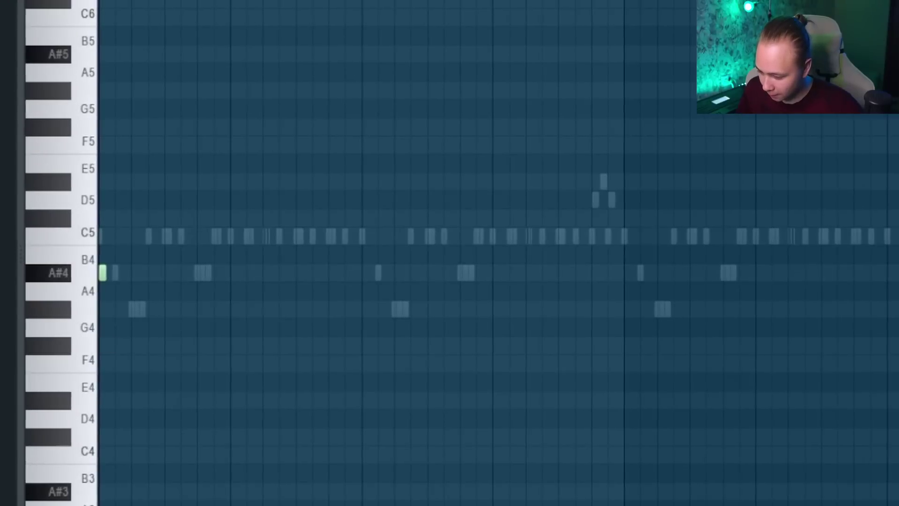
pyautogui.press('space')
pyautogui.click(202, 273)
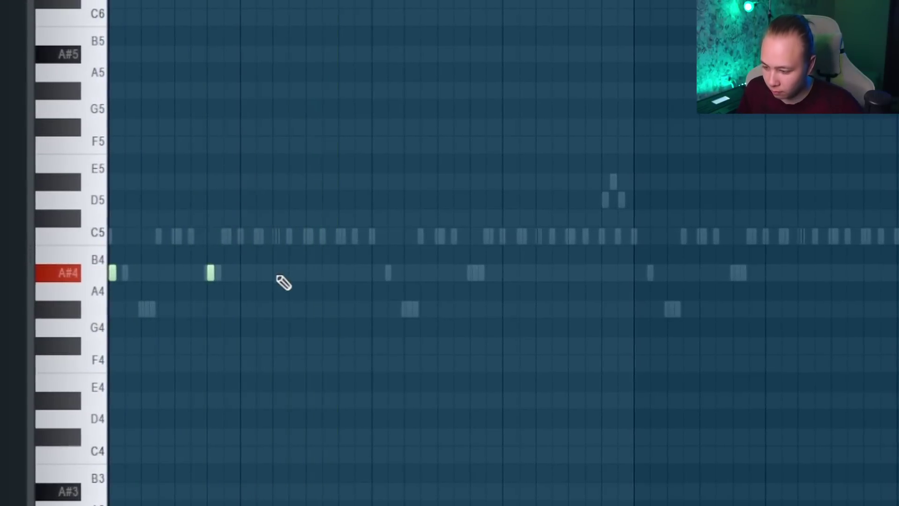
pyautogui.click(277, 275)
pyautogui.click(340, 275)
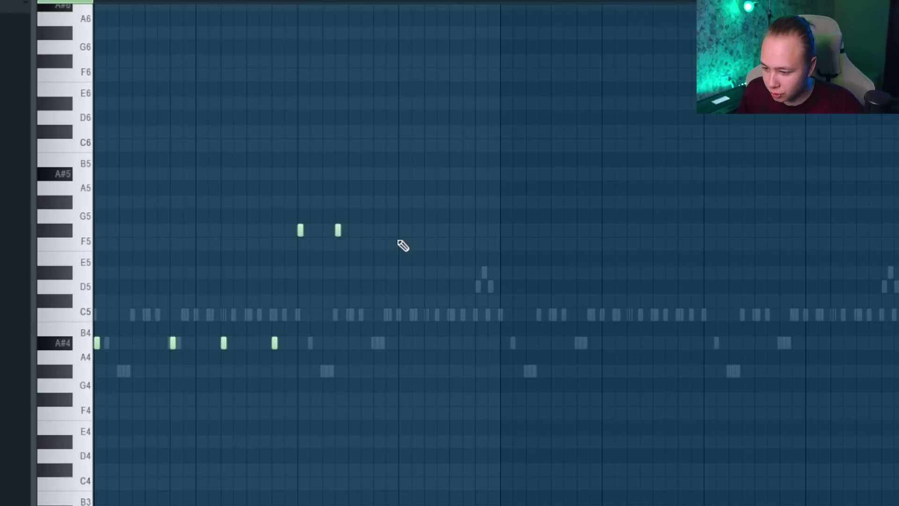
# Add a third F#5 note in bar 3 and four G# notes in bar 4 of the 808 line, lowering the latter to G#4
pyautogui.press('space')
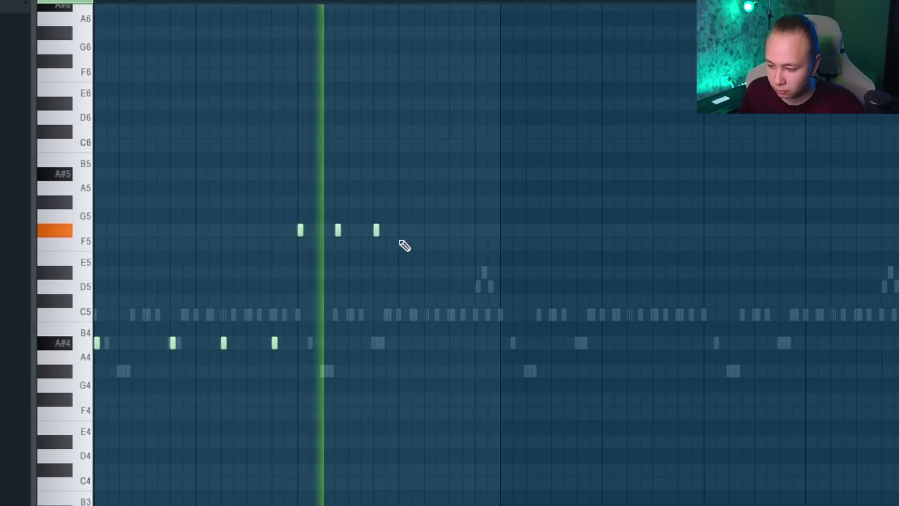
pyautogui.click(426, 205)
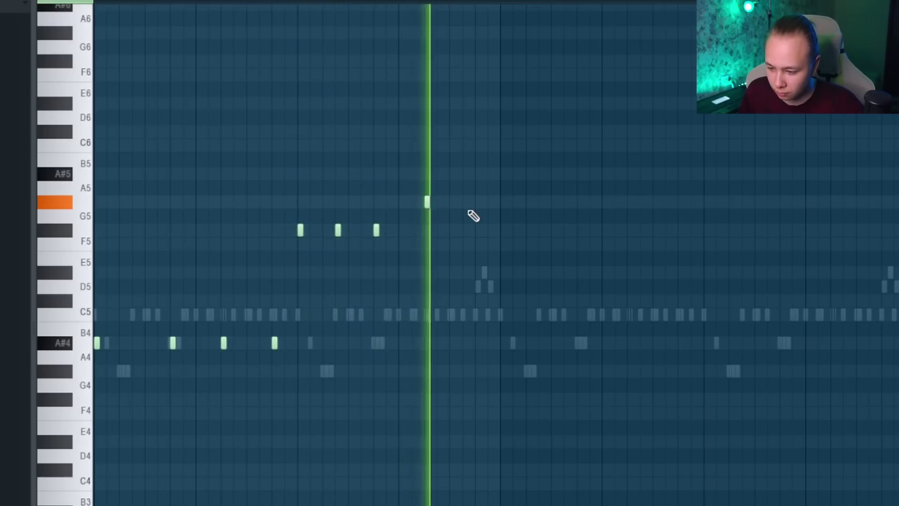
pyautogui.click(479, 203)
pyautogui.click(485, 203)
pyautogui.click(492, 203)
pyautogui.moveTo(369, 167); pyautogui.dragTo(275, 193)
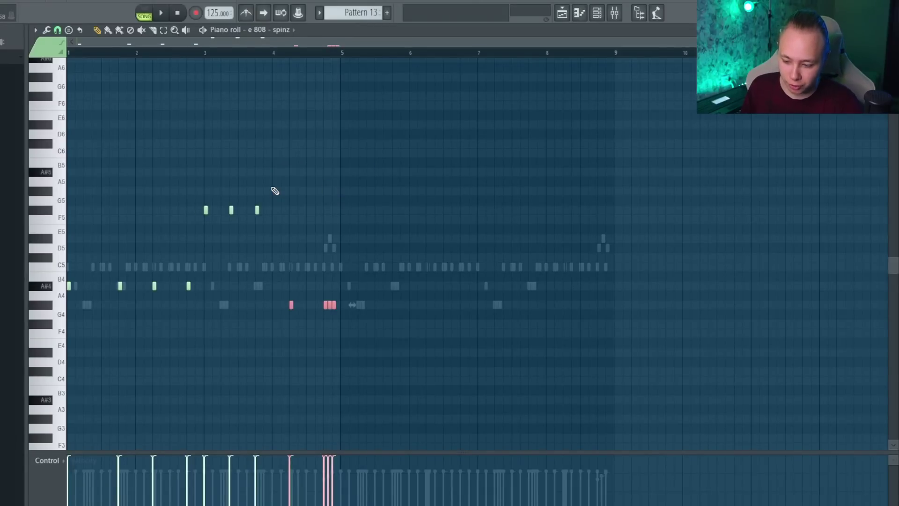
# Repeat the four-bar 808 line across bars 5 to 8
pyautogui.moveTo(341, 54); pyautogui.dragTo(69, 55)
pyautogui.hotkey('ctrl', 'b')
pyautogui.hotkey('ctrl', 'd')
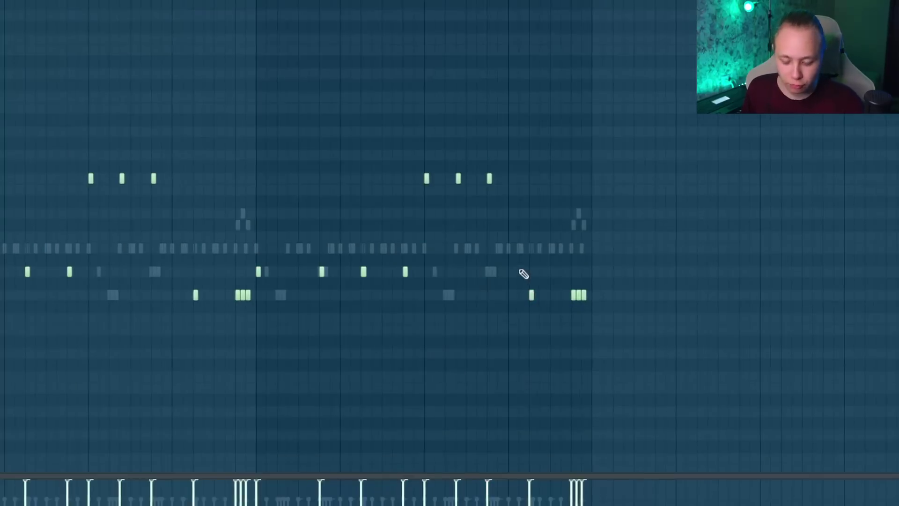
# Replace the three closing 808 notes of bar 8 with a descending G#5, F#5, D#5 run and play it
pyautogui.moveTo(522, 267); pyautogui.dragTo(638, 351)
pyautogui.press('Delete')
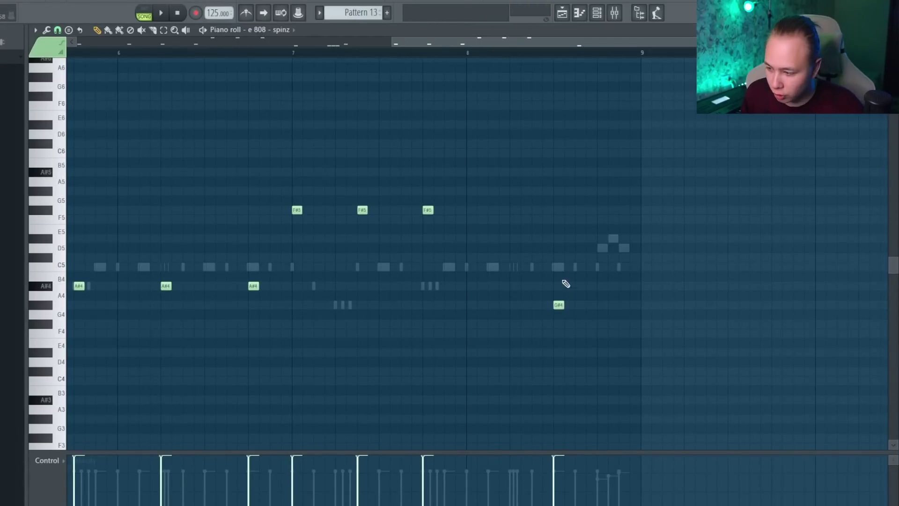
pyautogui.click(600, 193)
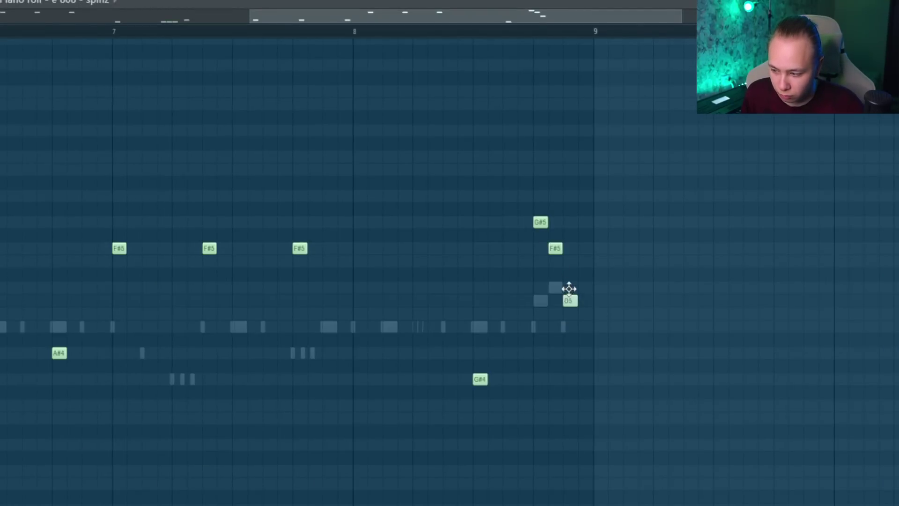
pyautogui.scroll(-3, 572, 282)
pyautogui.moveTo(556, 203); pyautogui.dragTo(592, 318)
pyautogui.keyDown('ctrl'); pyautogui.click(589, 321); pyautogui.keyUp('ctrl')
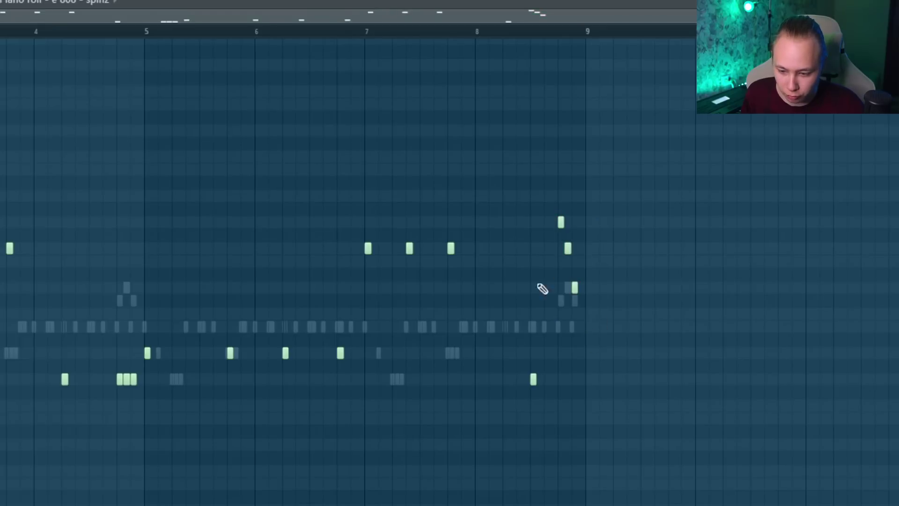
pyautogui.press('space')
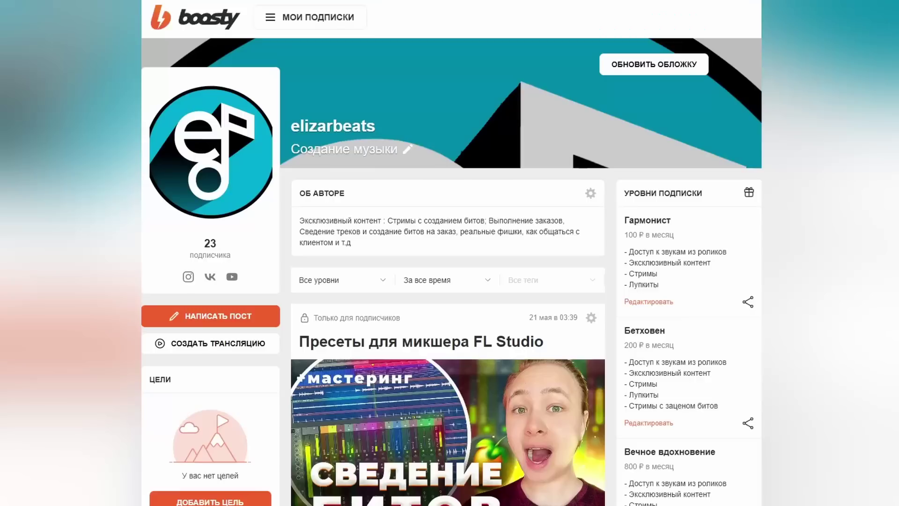
pyautogui.scroll(-1, 450, 281)
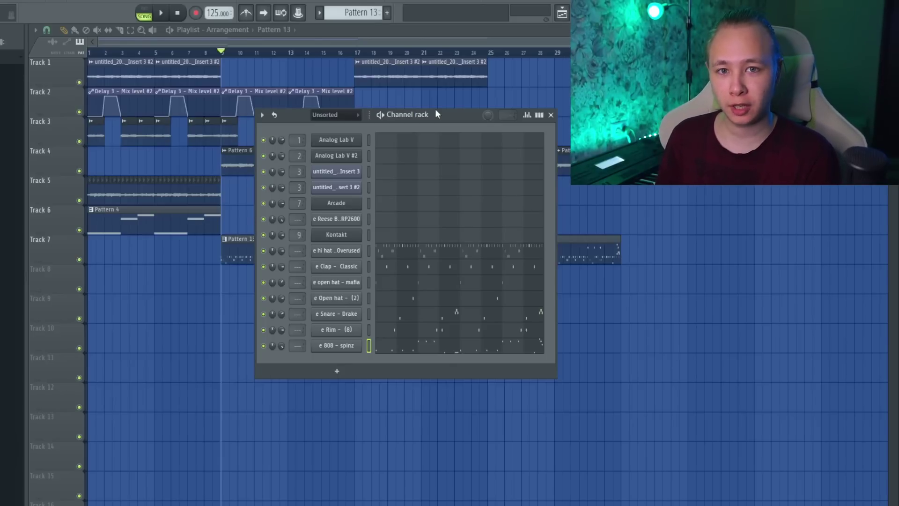
pyautogui.moveTo(766, 501); pyautogui.dragTo(159, 64)
pyautogui.moveTo(329, 240); pyautogui.dragTo(404, 284)
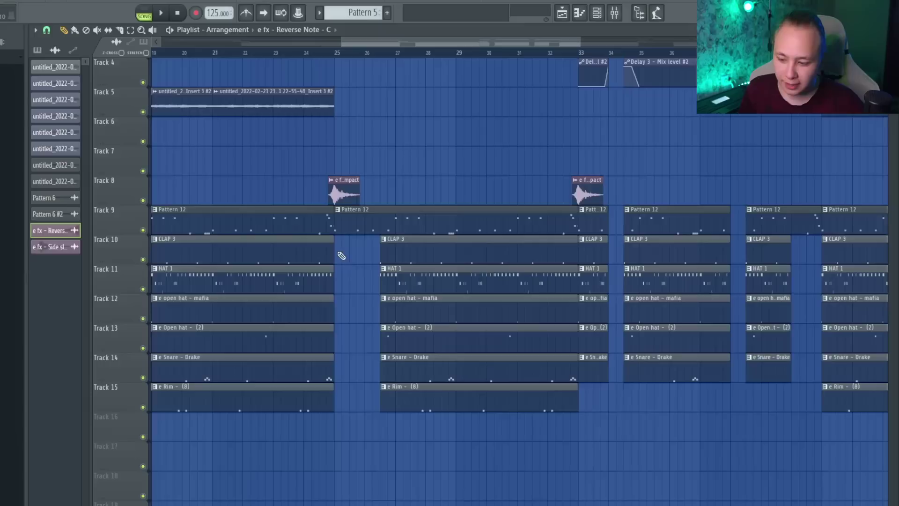
# Play the arrangement around bar 25 to review the passage where the drums drop out
pyautogui.moveTo(338, 236); pyautogui.dragTo(377, 434)
pyautogui.scroll(3, 375, 159)
pyautogui.press('space')
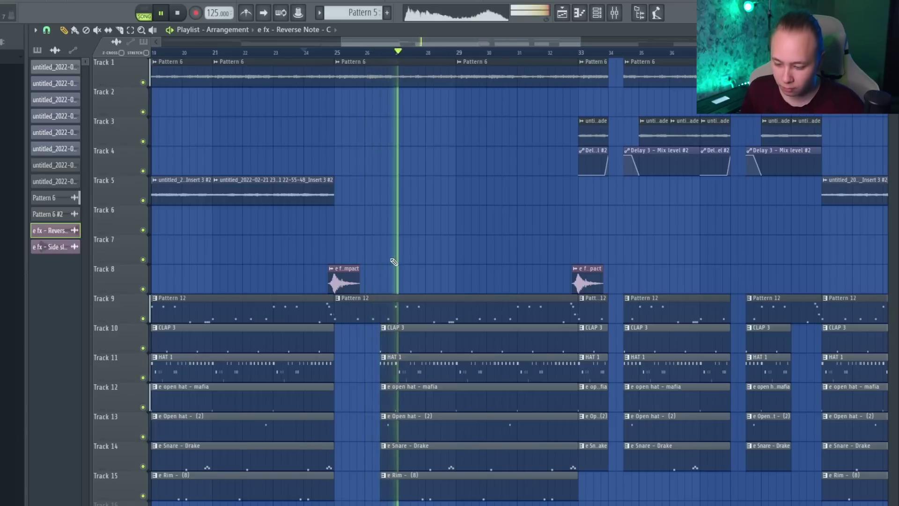
pyautogui.press('space')
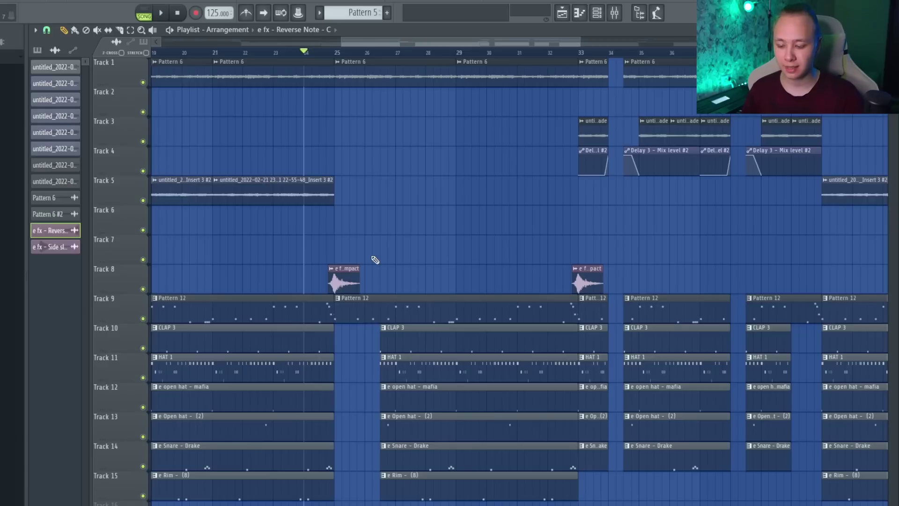